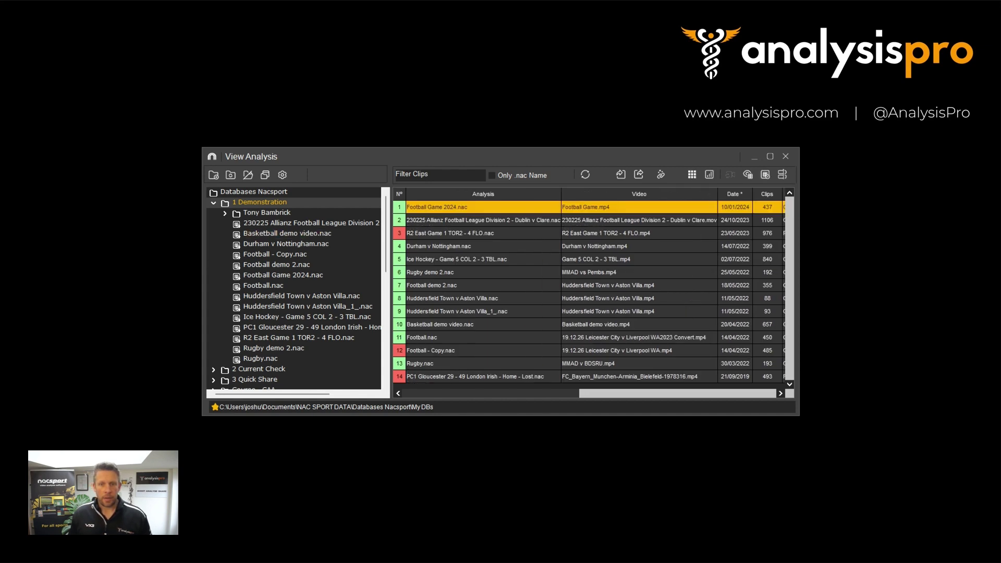
Open the Football Game 2024.nac analysis in the timeline and briefly play its video, leaving it paused
double_click(437, 208)
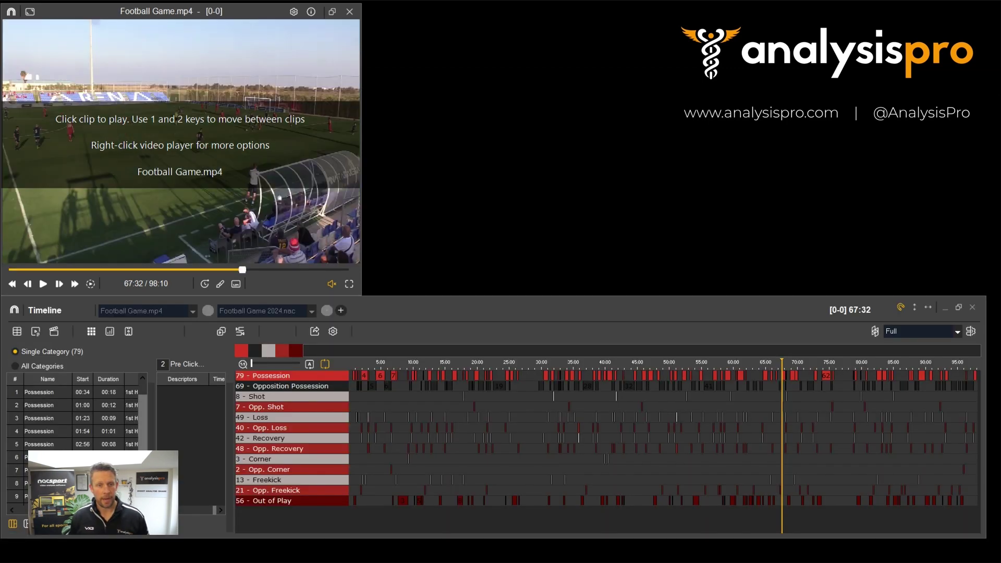
key("space")
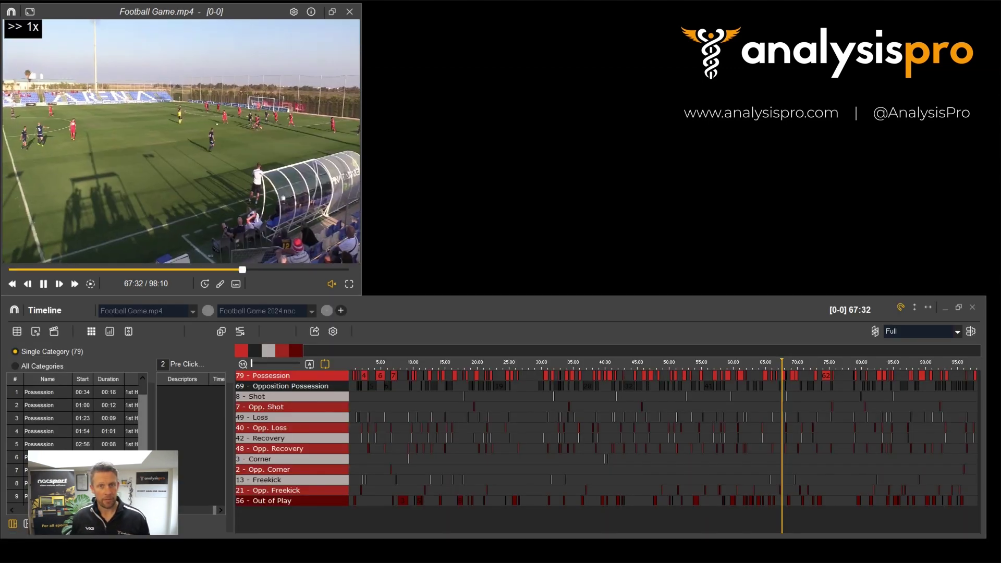
key("space")
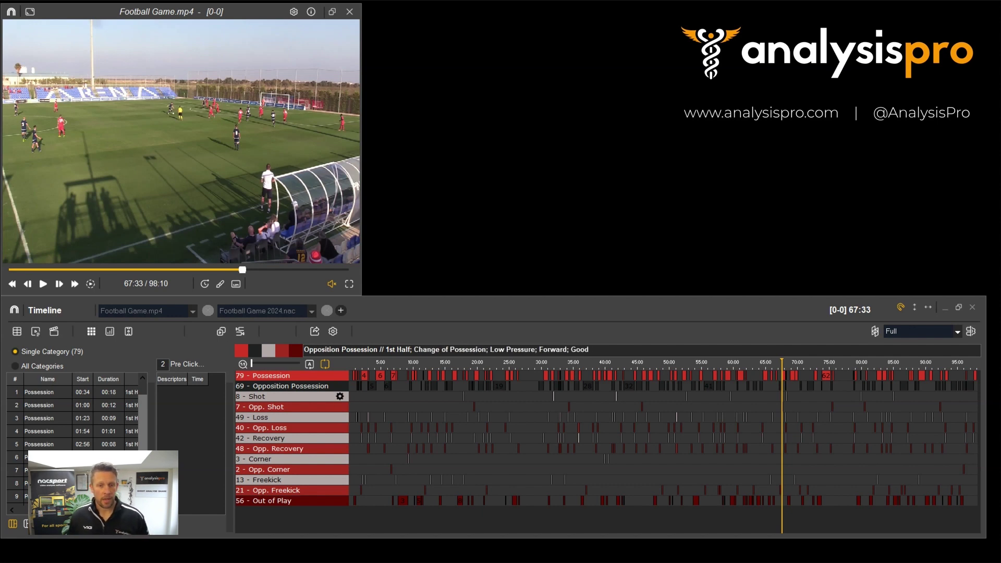
Play clips from the Shot category, going through clips 2 to 5 and back to clip 3
left_click(287, 397)
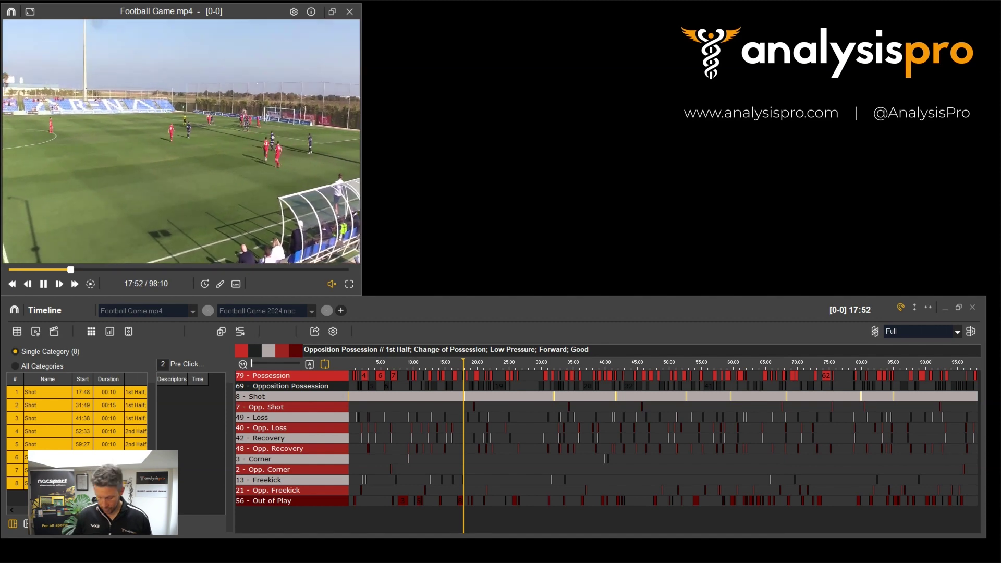
left_click(47, 405)
left_click(47, 418)
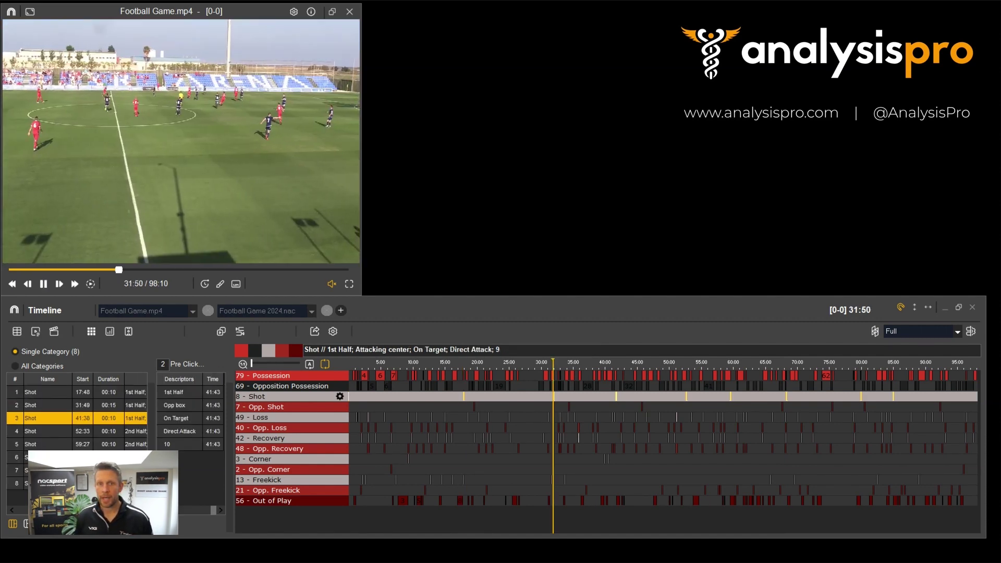
left_click(47, 431)
left_click(47, 444)
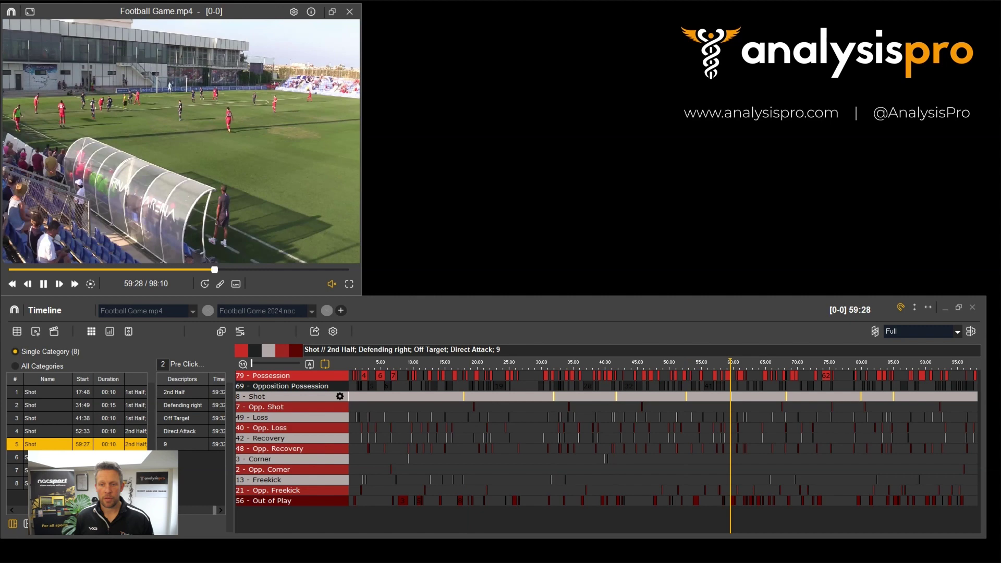
key("Up")
key("Up")
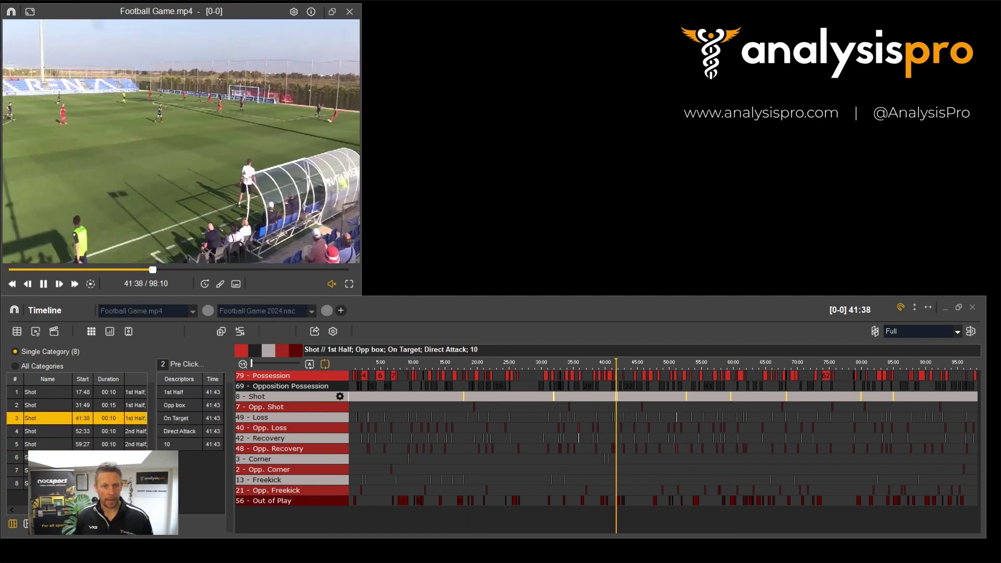
Extend the second Shot clip on the zoomed-in timeline so it starts at 31:46, and pause the video
key("Up")
key("plus")
key("plus")
key("plus")
key("plus")
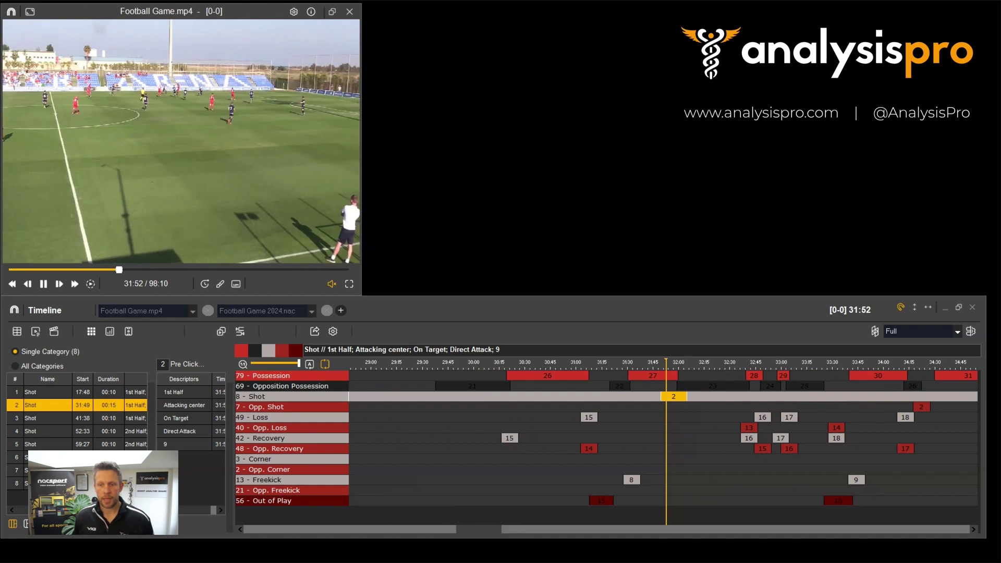
left_click_drag(660, 396, 656, 396)
key("space")
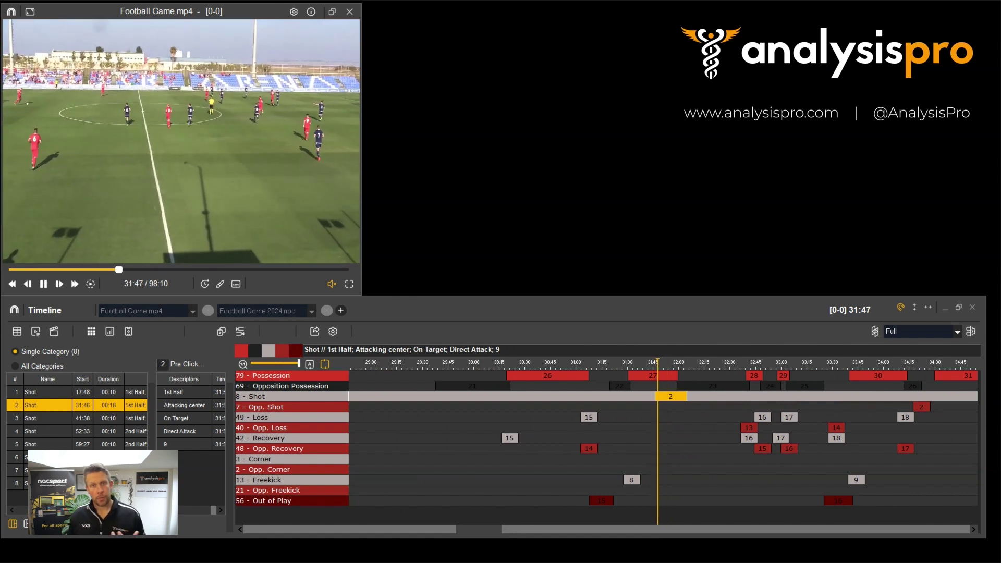
key("space")
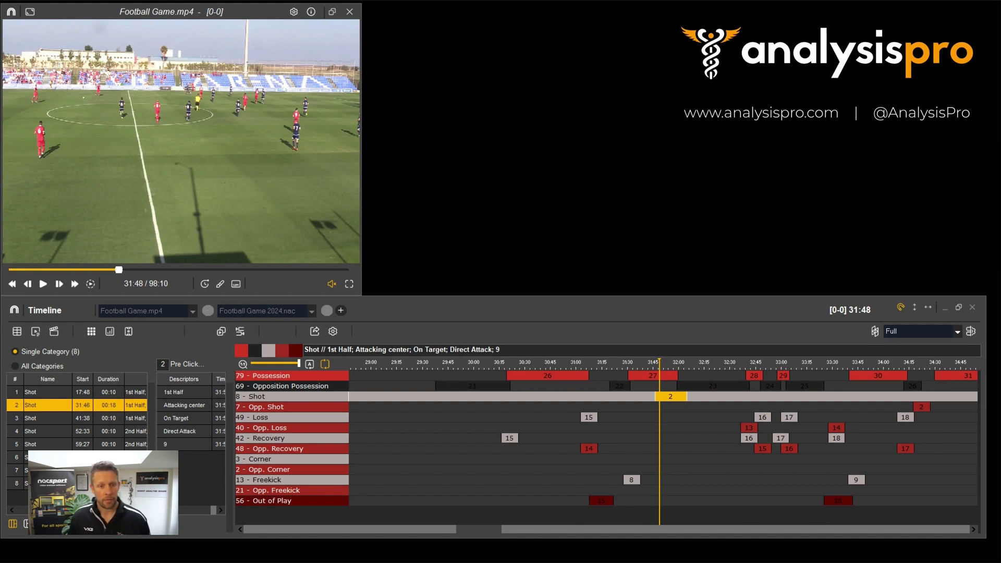
Open the Data Matrix, check the Shot row for both halves, and list the On Target shots
left_click(91, 331)
left_click(119, 344)
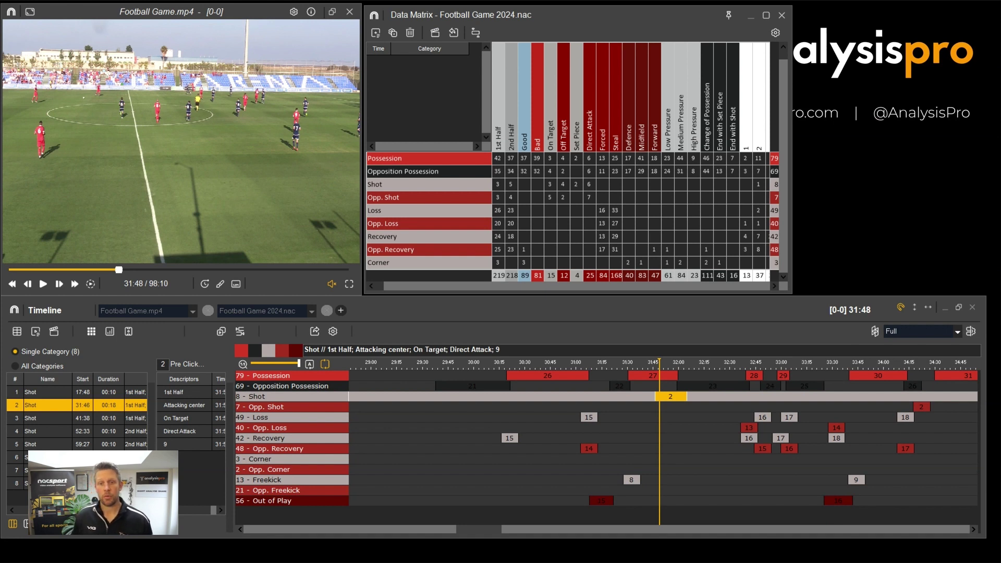
left_click(498, 184)
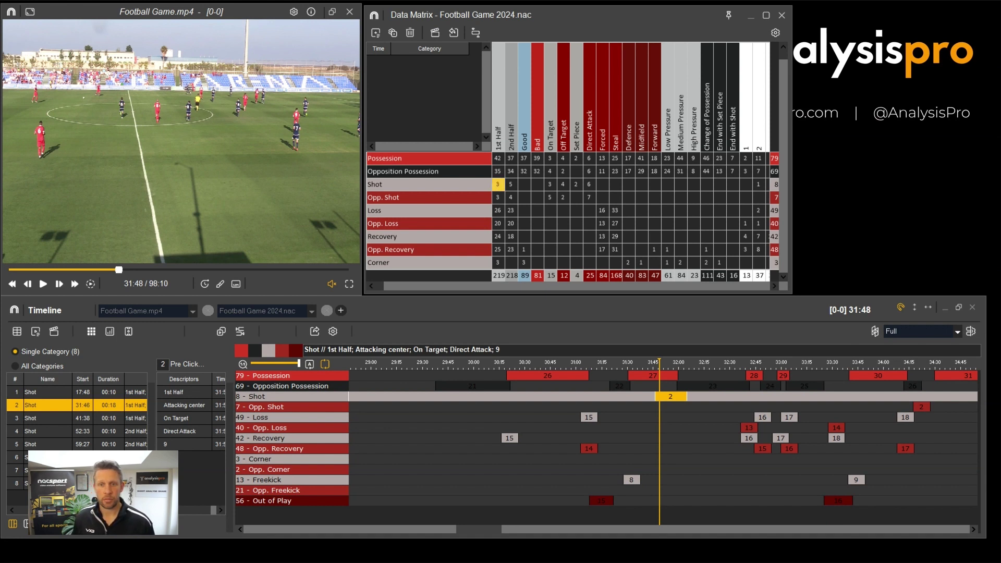
left_click(510, 184)
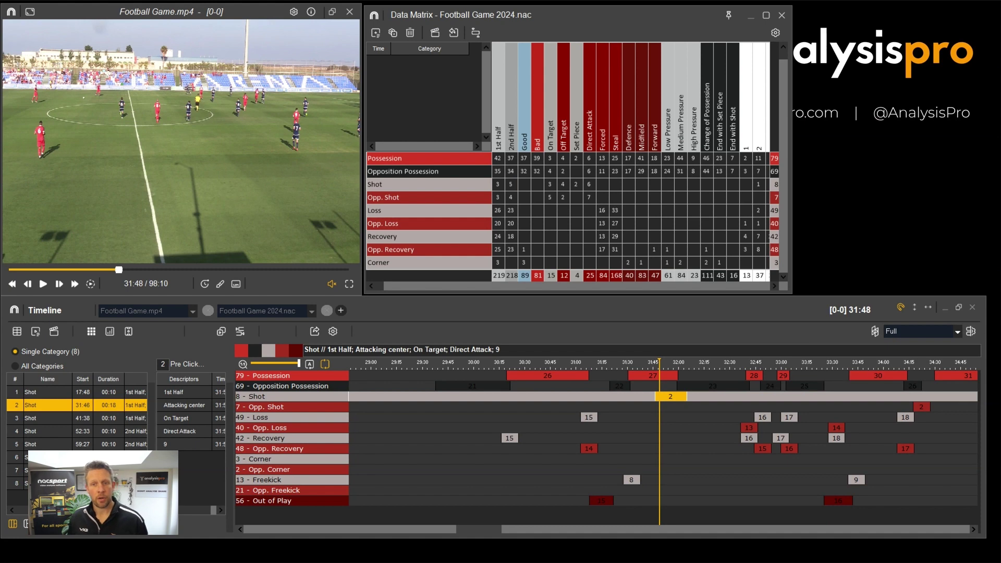
left_click(549, 184)
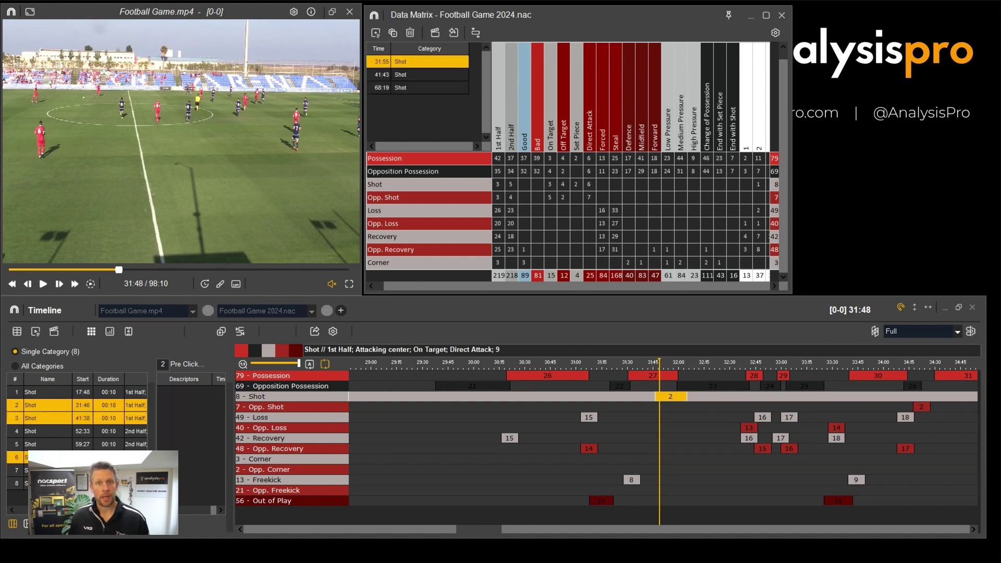
Play the 68:19 and 41:43 On Target shots from the matrix list, close the Data Matrix and pause the video
left_click(417, 75)
left_click(418, 87)
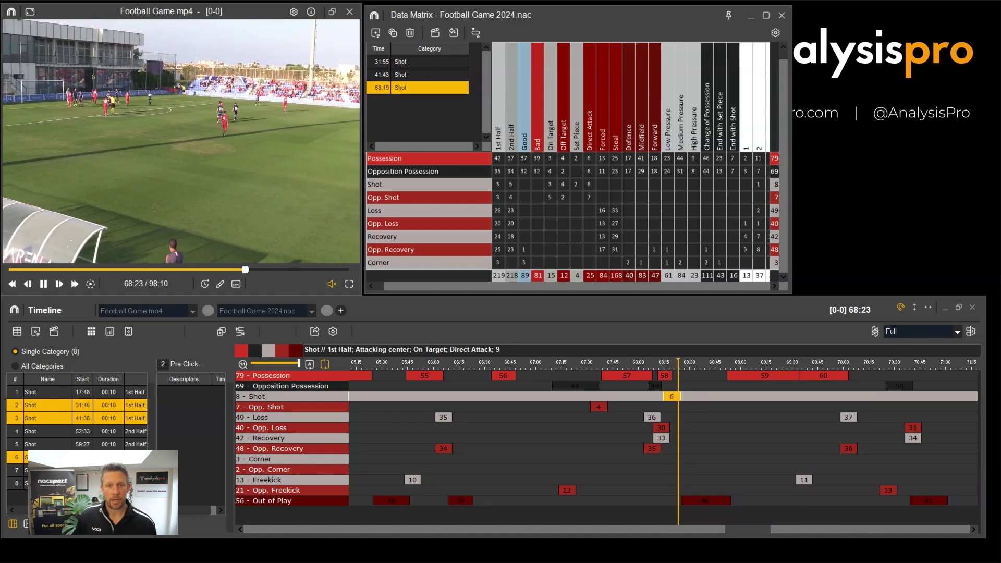
left_click(417, 75)
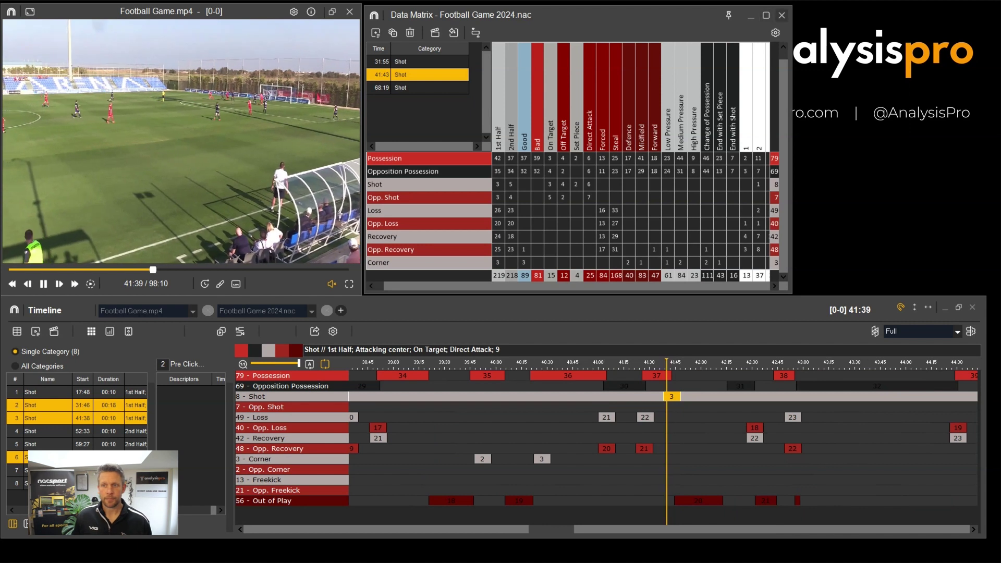
left_click(782, 15)
key("space")
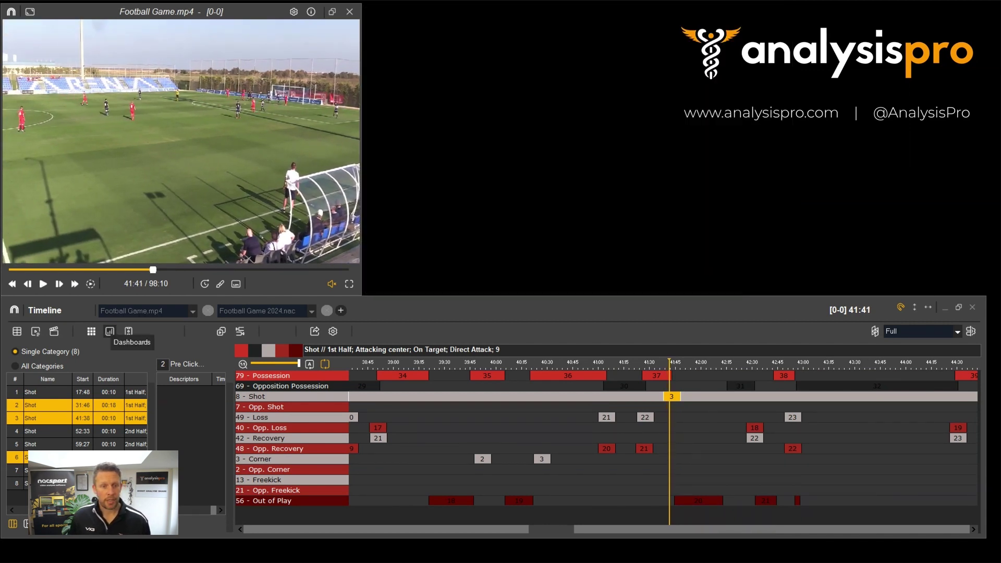
Open the existing 2024 Football Scout dashboard from the 1 Demonstration folder and reposition its window
left_click(109, 331)
left_click(292, 256)
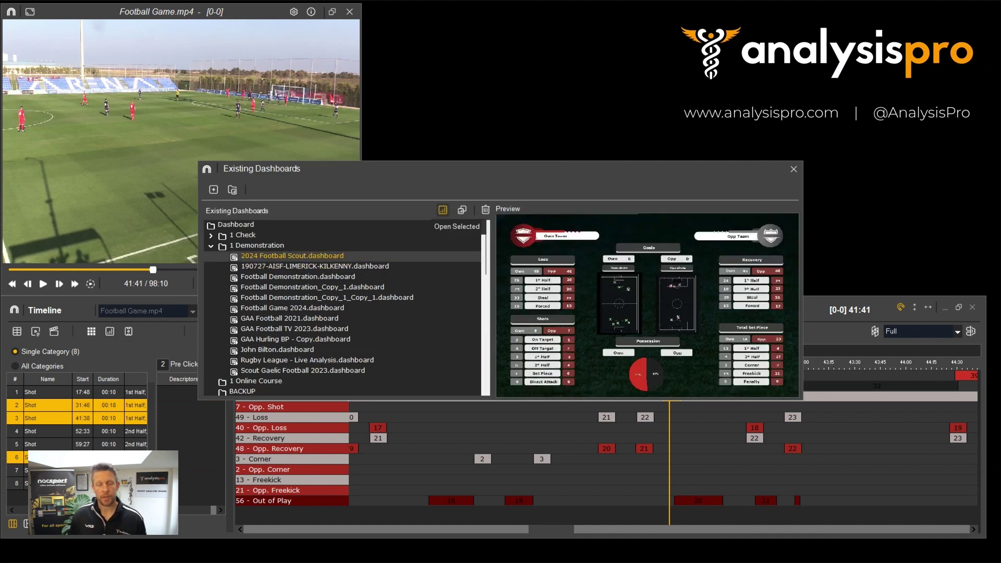
left_click(442, 210)
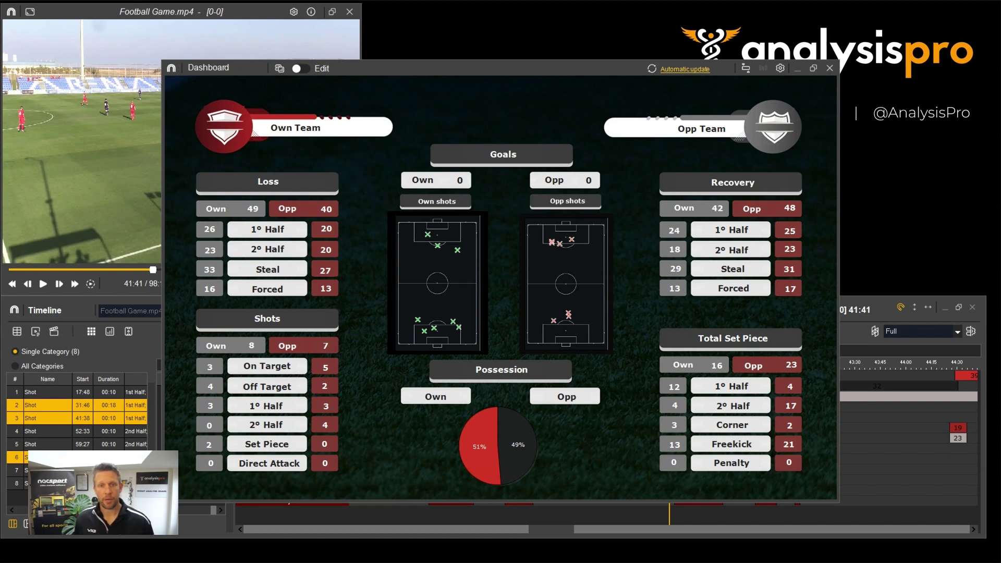
left_click_drag(459, 65, 427, 59)
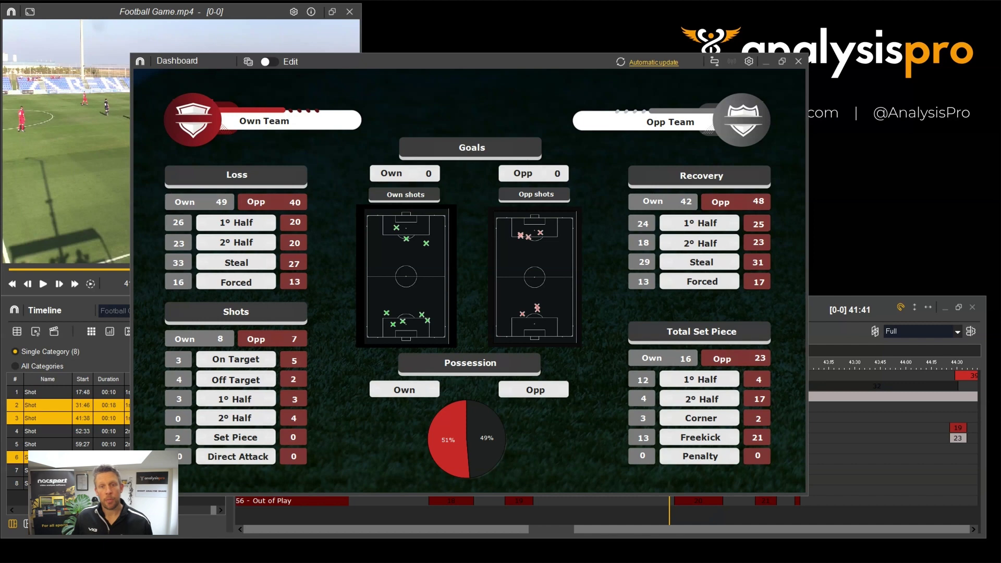
Play the opposition's Steal loss clips 4, 8, 11 and 13 from the dashboard, and close the clip player and dashboard
left_click(294, 263)
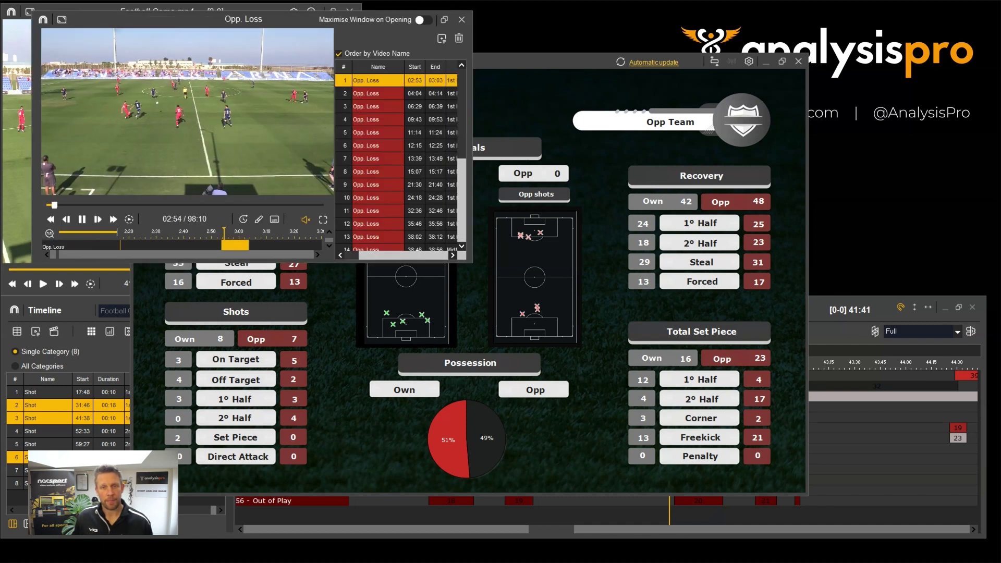
left_click(377, 119)
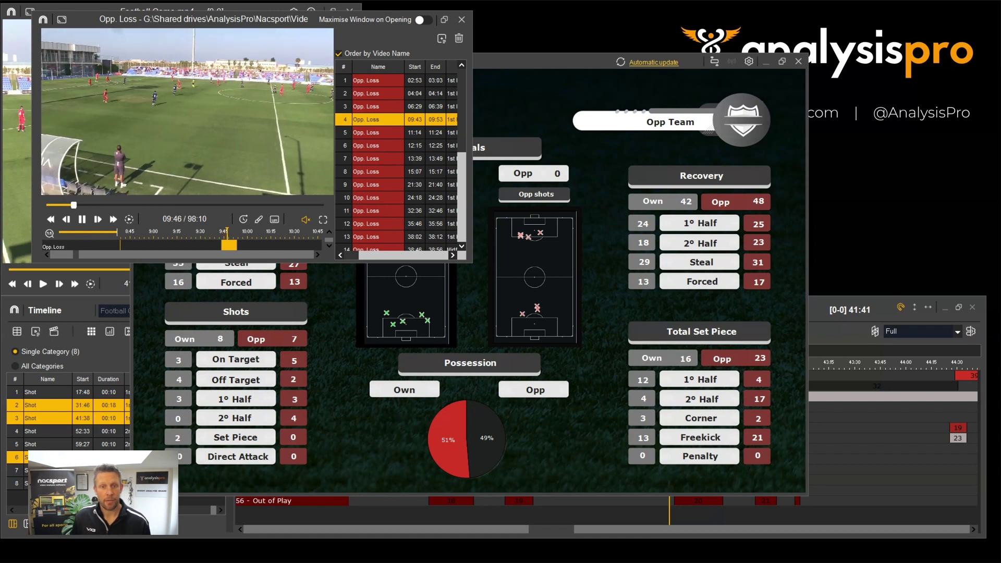
left_click(378, 172)
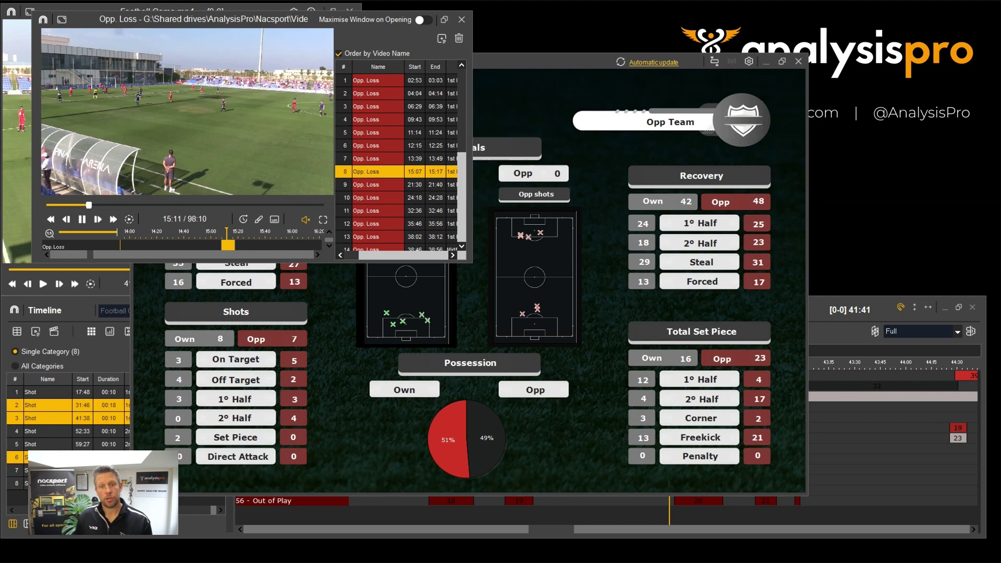
left_click(377, 211)
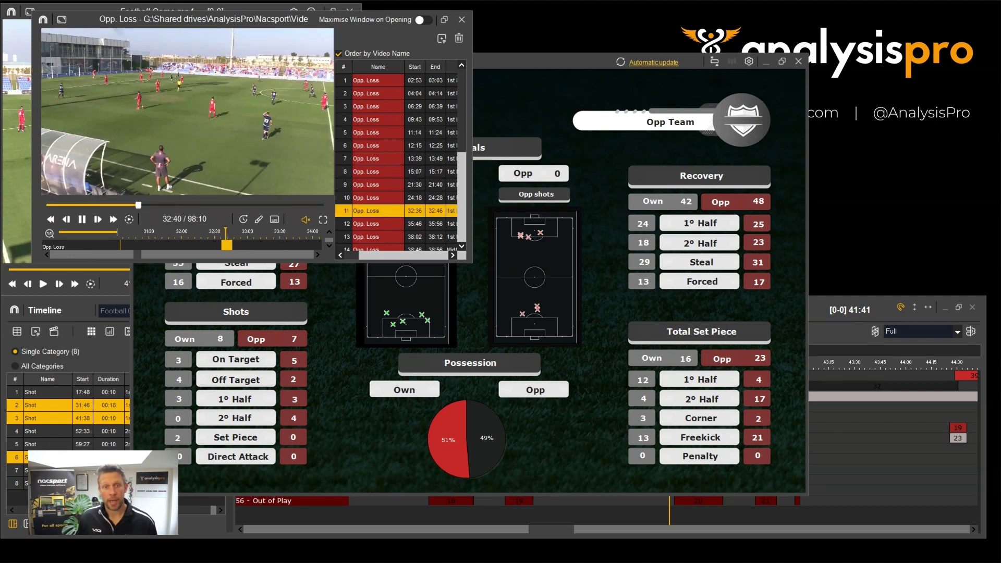
left_click(378, 237)
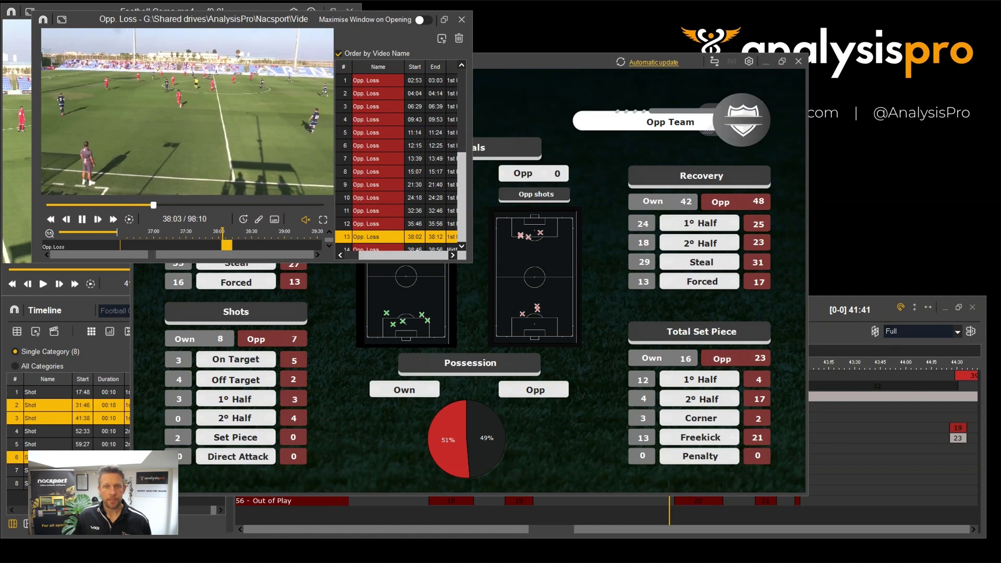
left_click(462, 19)
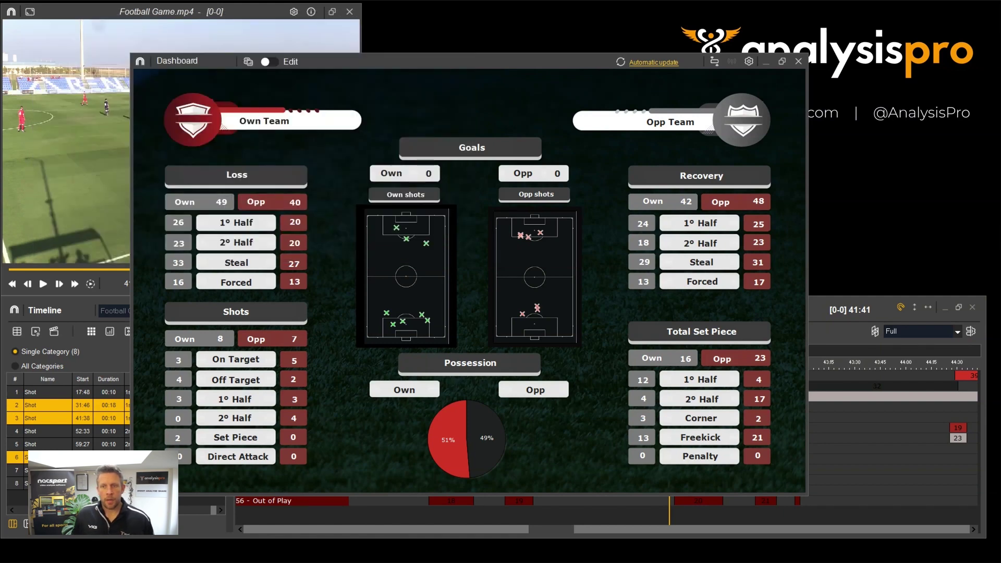
left_click(799, 61)
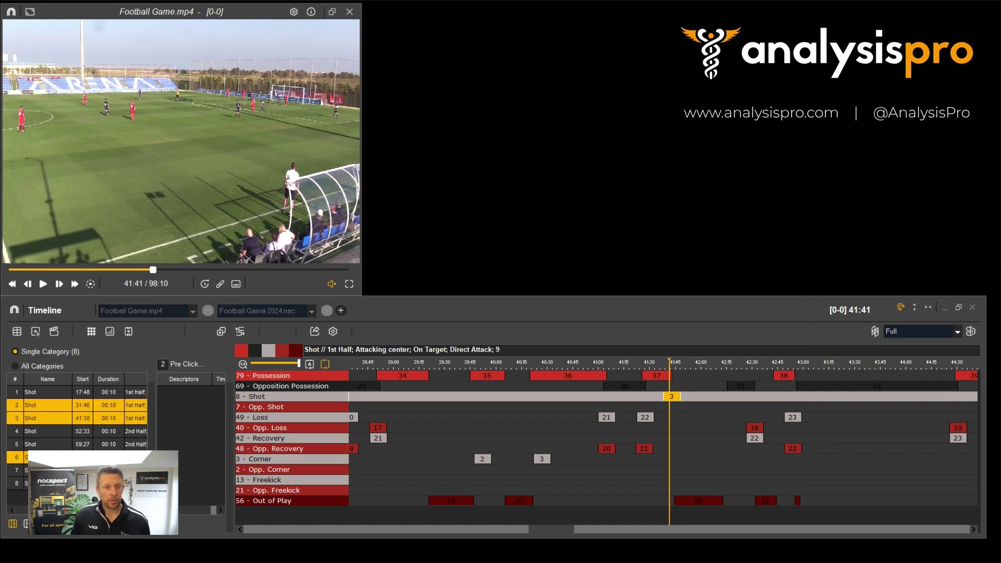
Open the graphic descriptor field beside the video and plot all Shot clips on the pitch
left_click(129, 331)
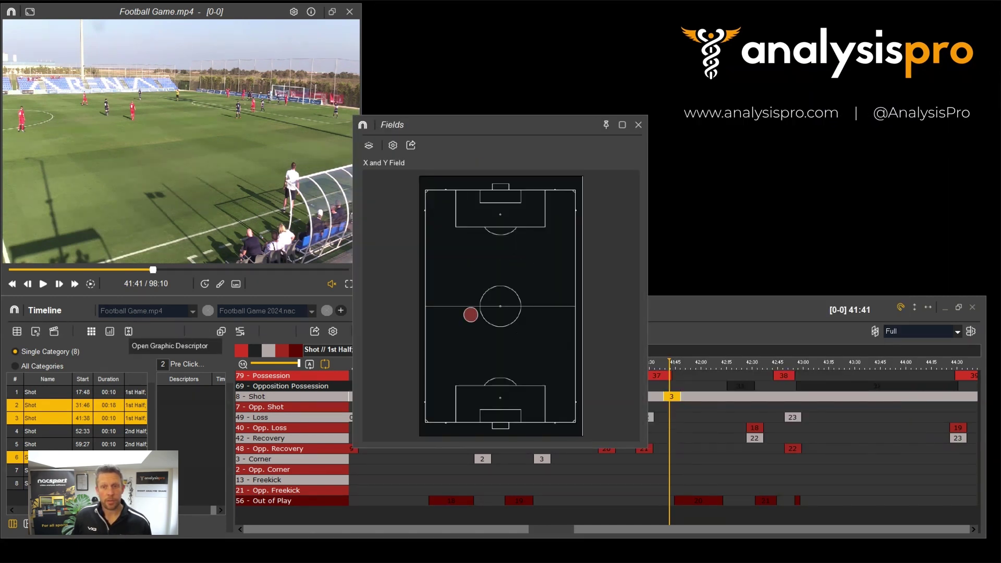
left_click_drag(533, 125, 649, 57)
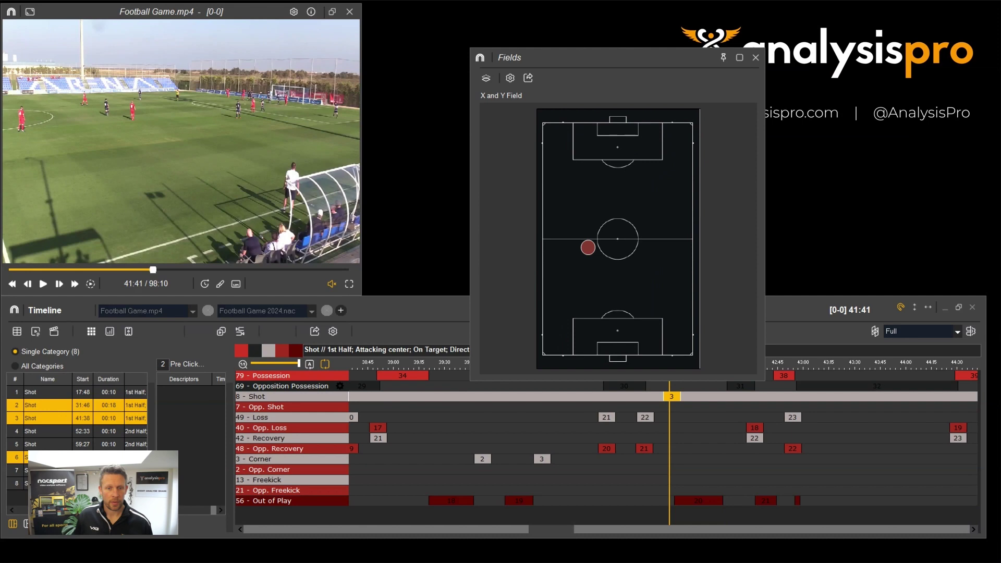
left_click(292, 397)
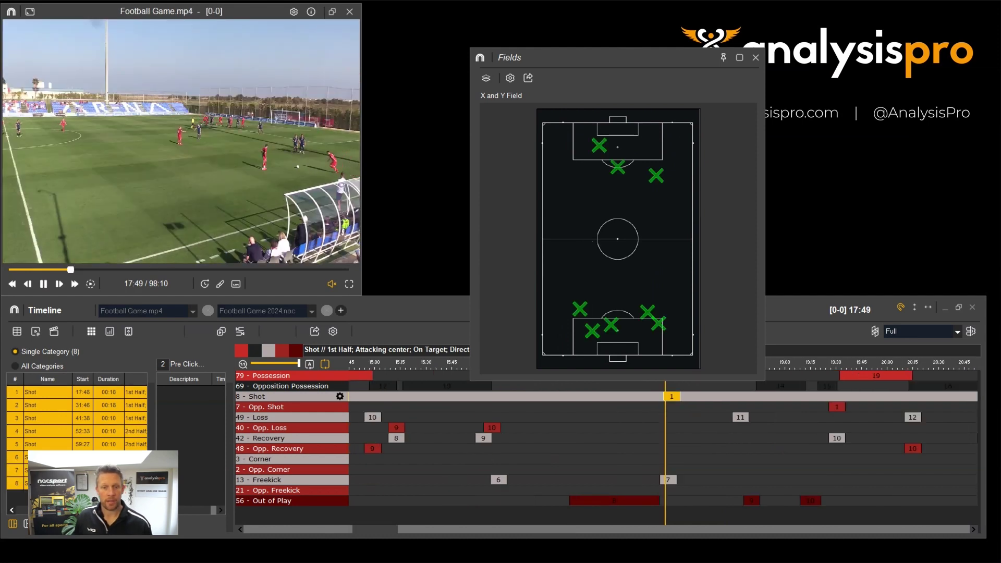
Play the shot inside the upper penalty area and the rightmost upper shot from the pitch, close the field and pause
left_click(600, 146)
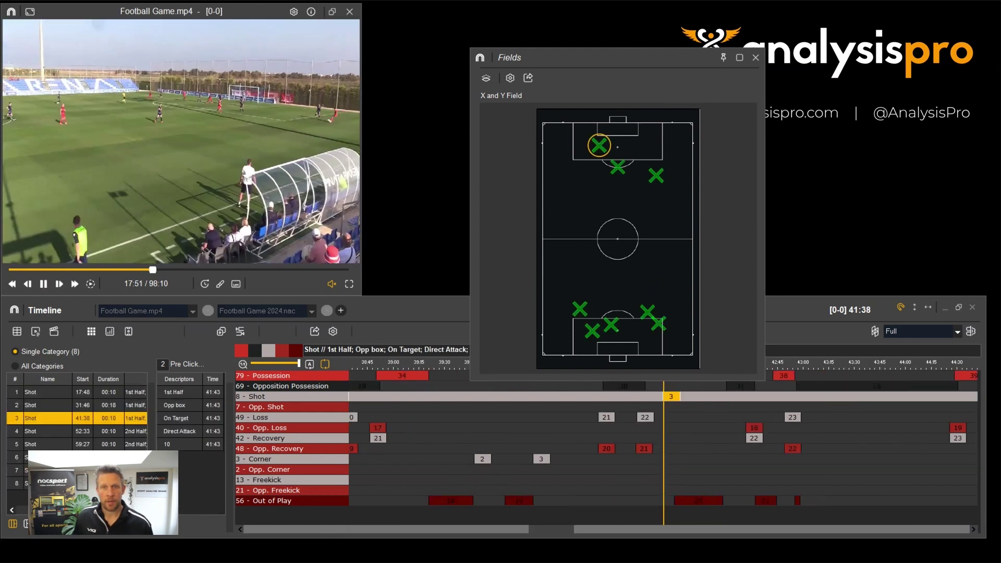
left_click(656, 176)
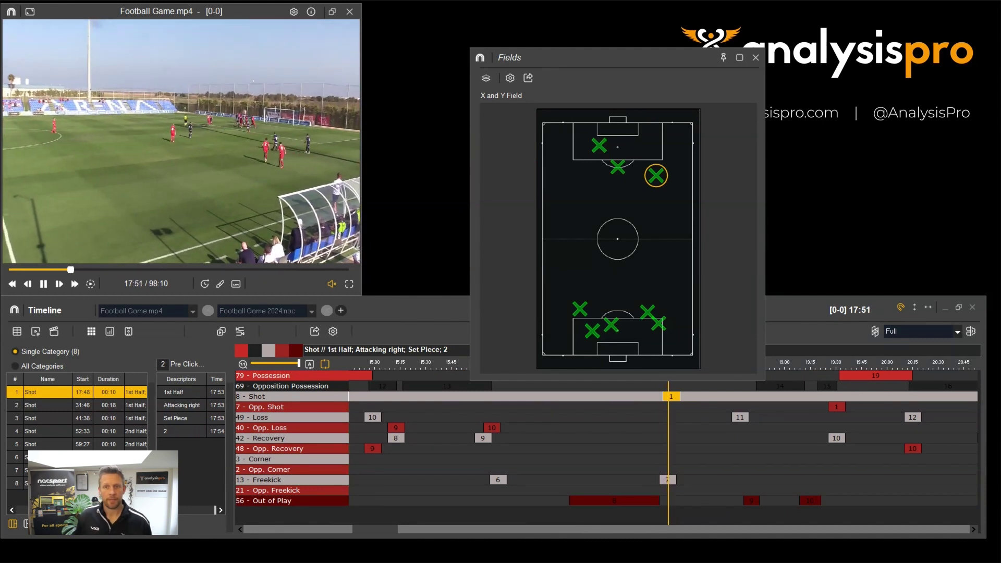
key("Escape")
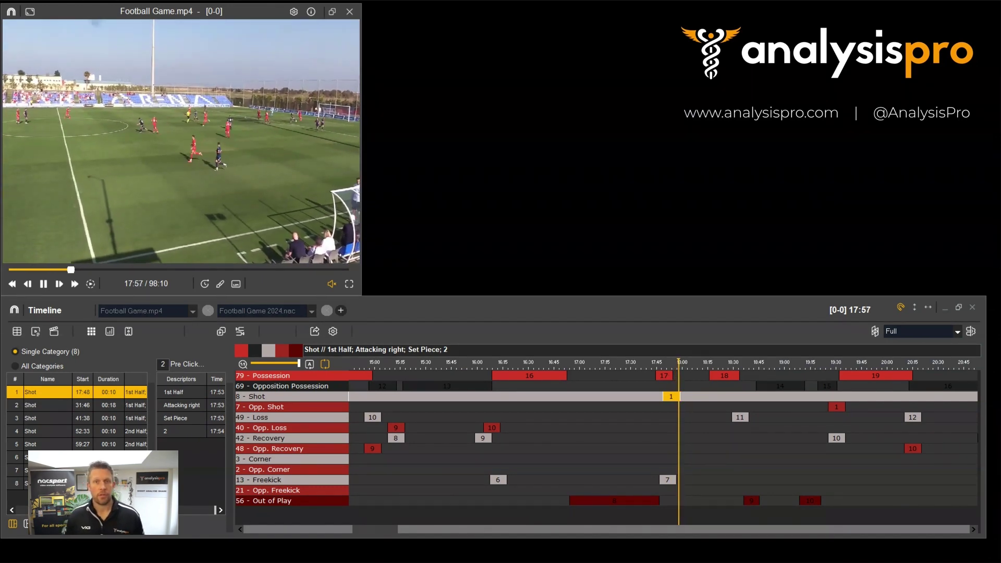
key("space")
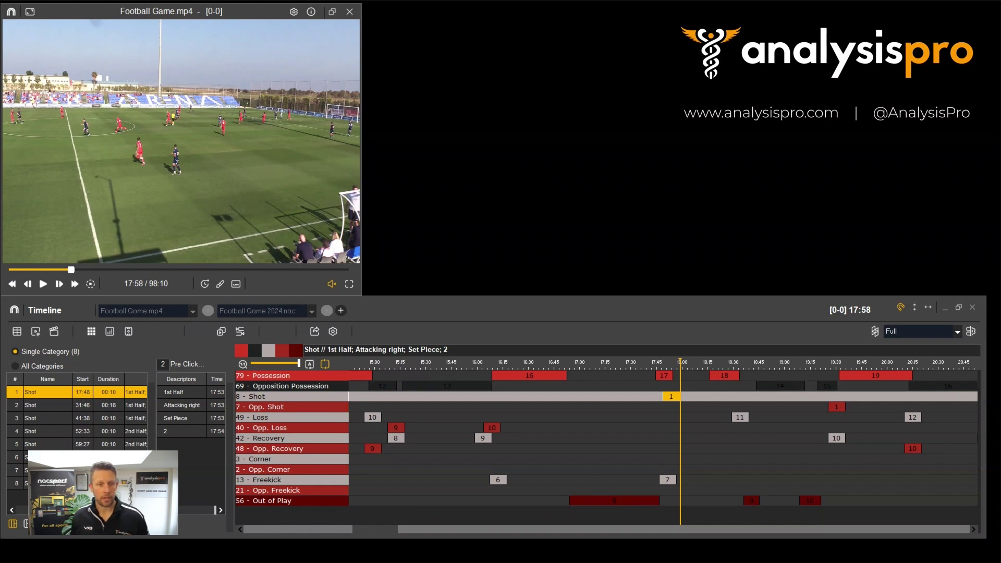
Open the Football Demonstration presentation, turn on Presentation Mode and move the video player clear below the clip lists
left_click(35, 331)
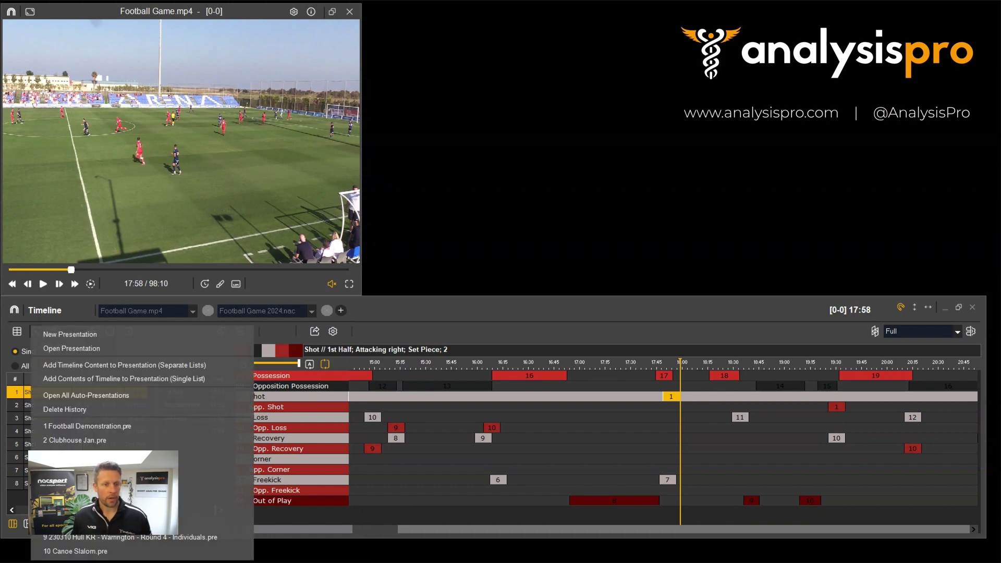
left_click(87, 426)
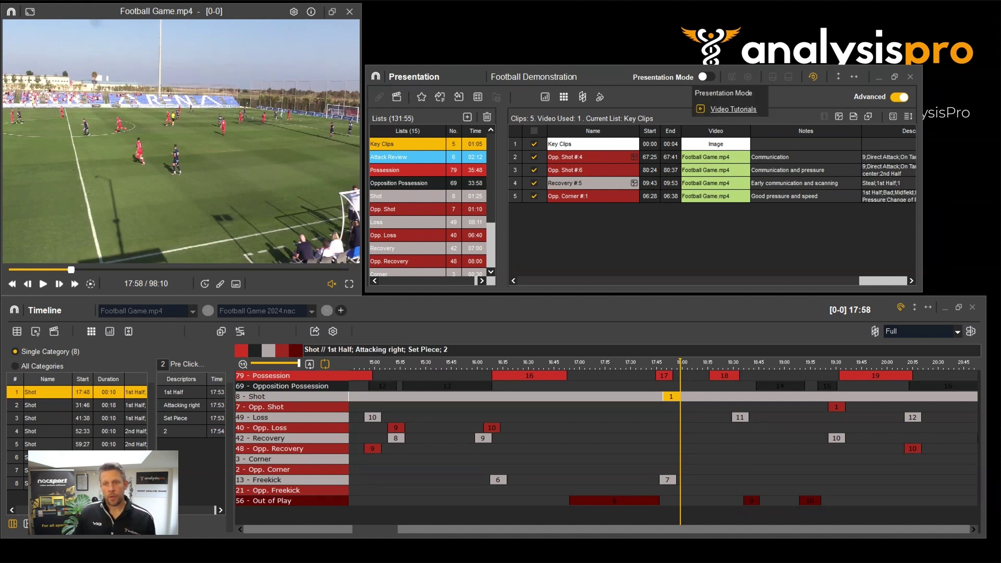
left_click(705, 76)
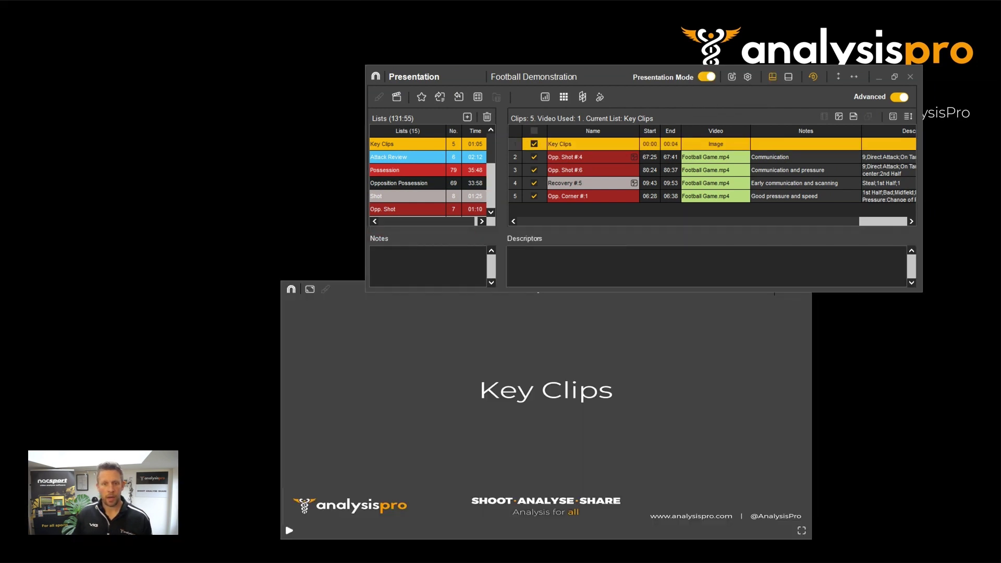
left_click_drag(345, 293, 356, 308)
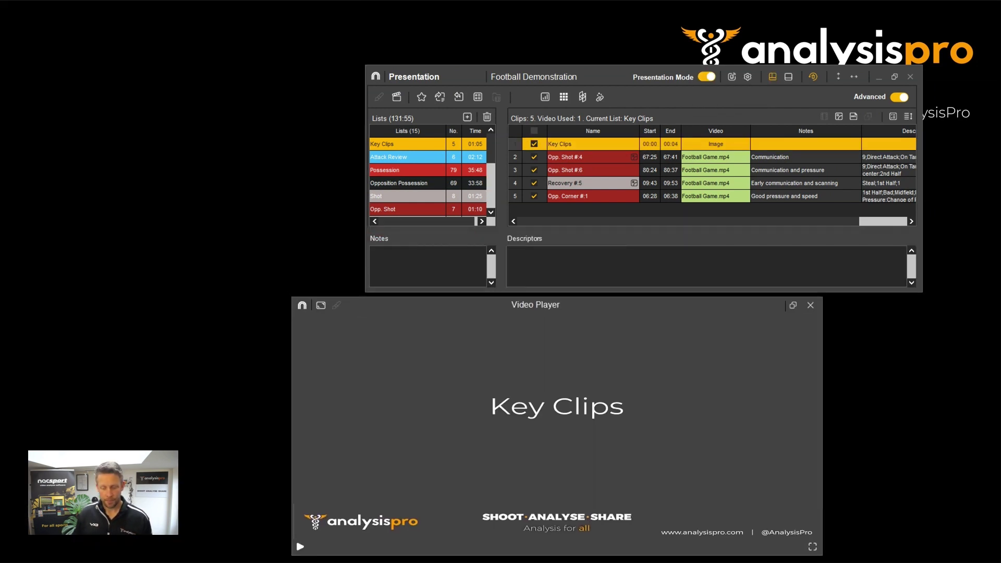
Play the Opp. Shot #4 clip in Key Clips, pause it and step backward and forward frame by frame, and turn off Presentation Mode
left_click(593, 157)
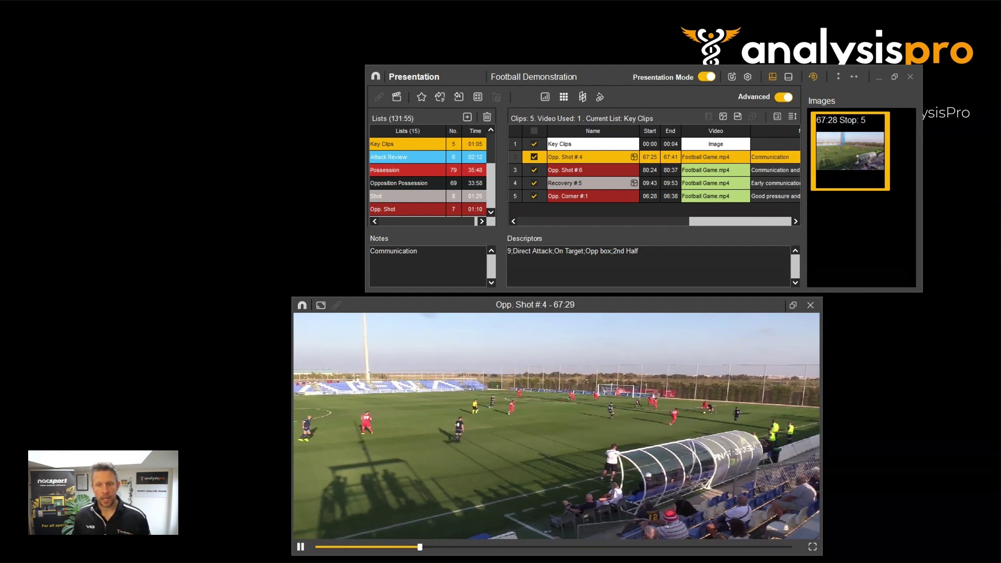
key("space")
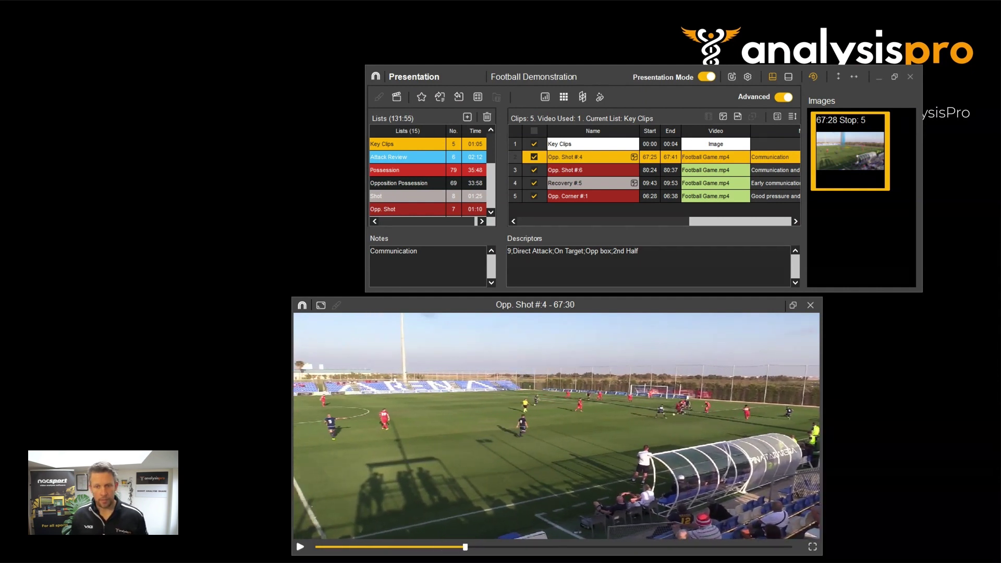
key("Left")
key("Left")
key("Left")
key("Left")
key("Left")
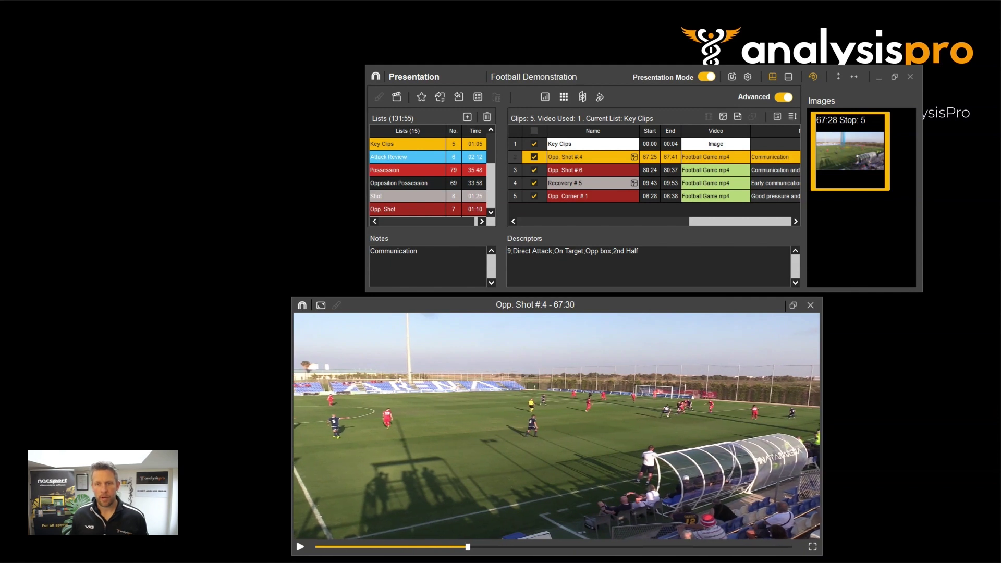
key("Right")
key("Right")
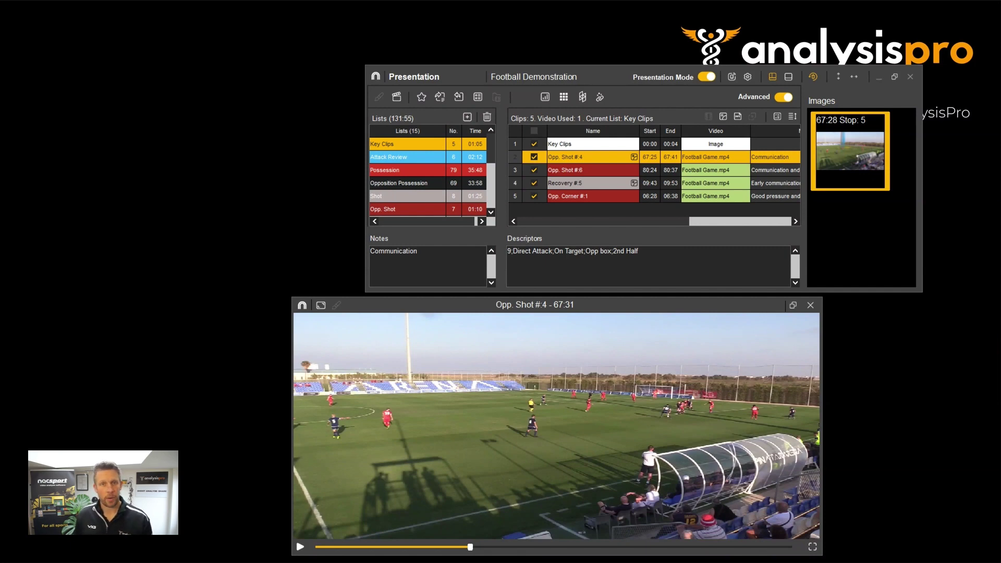
left_click(707, 76)
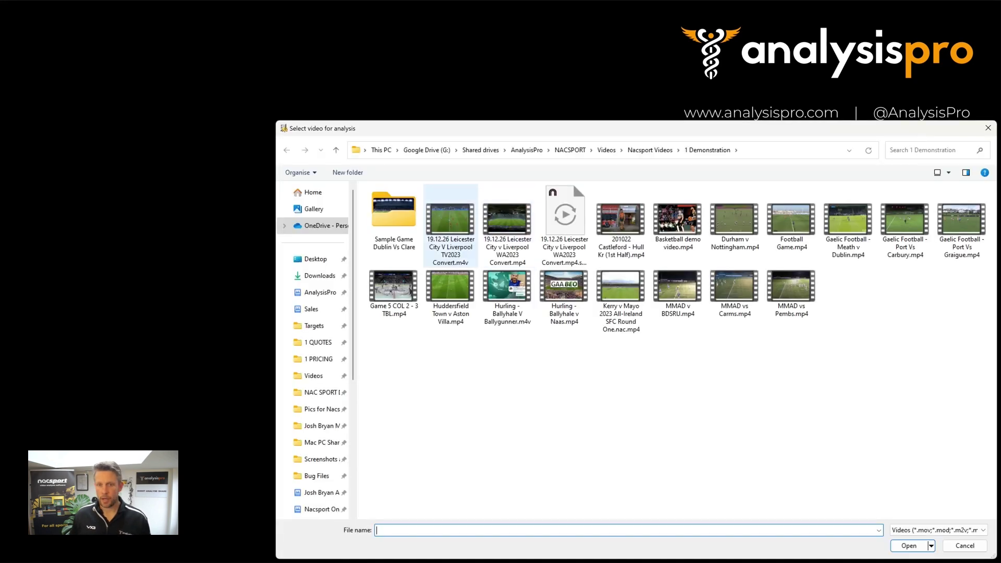
Load Football Game.mp4 as the video for analysis and open the 2024 Football Scout template for editing
double_click(791, 219)
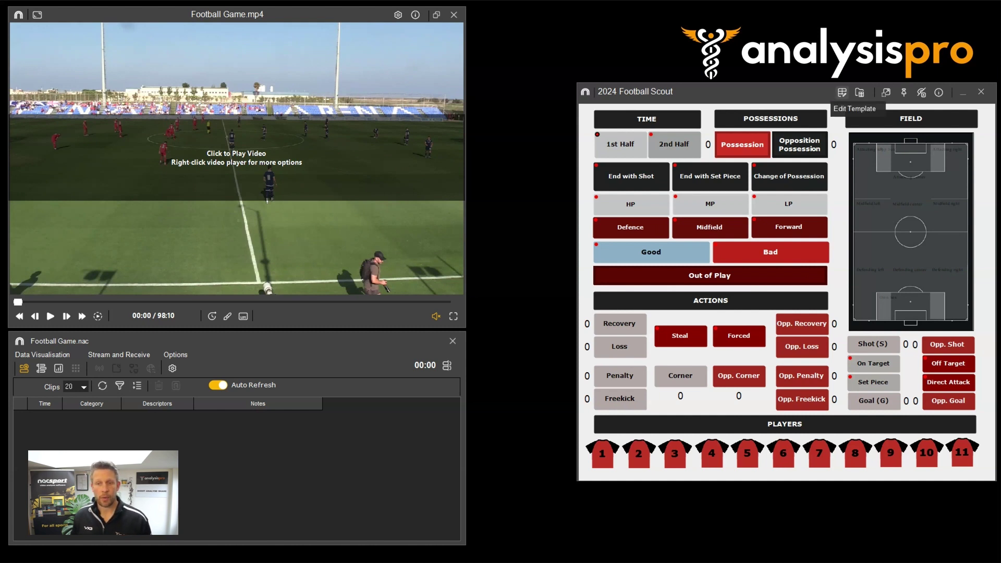
left_click(842, 92)
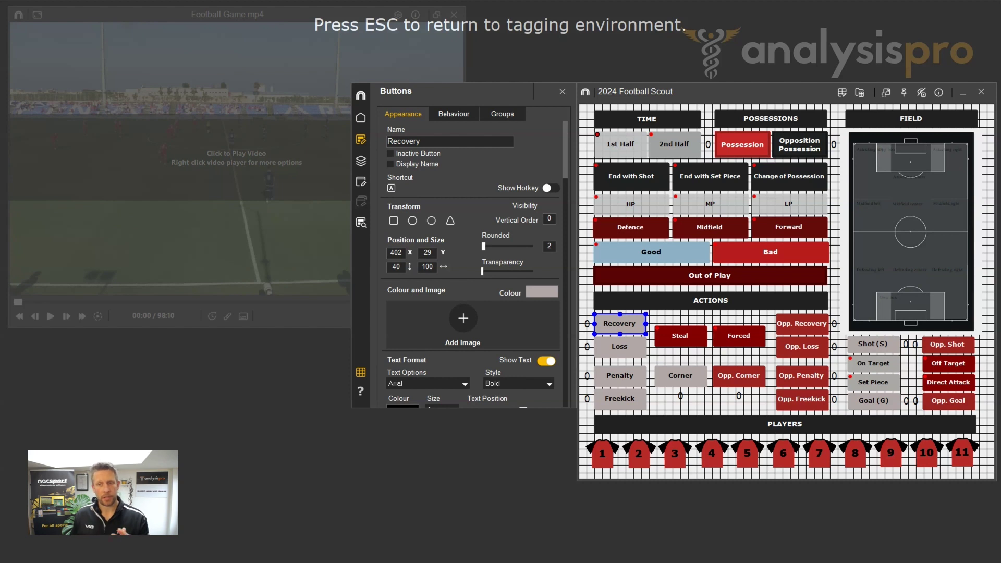
Extend the template's height downward and add two new category buttons side by side below the player shirts
left_click_drag(786, 480, 787, 535)
double_click(669, 491)
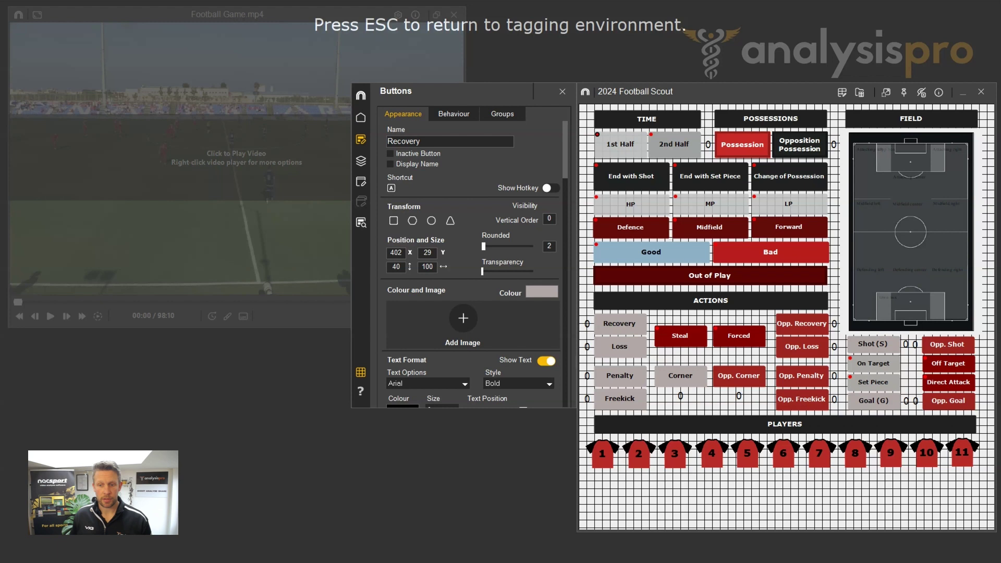
double_click(749, 494)
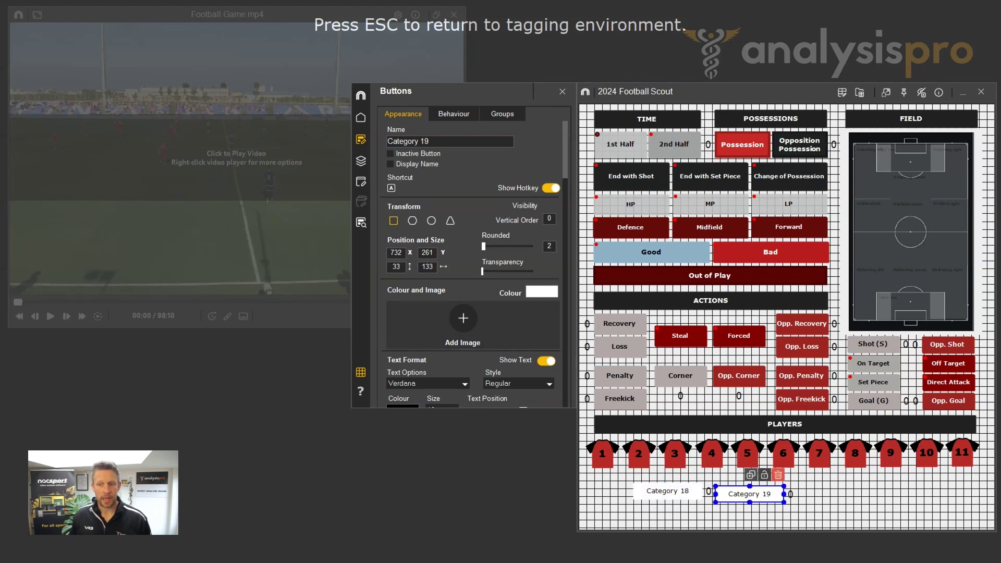
Delete both new category buttons, shrink the template to just below the player shirts and return to the tagging environment
left_click(778, 474)
left_click(668, 491)
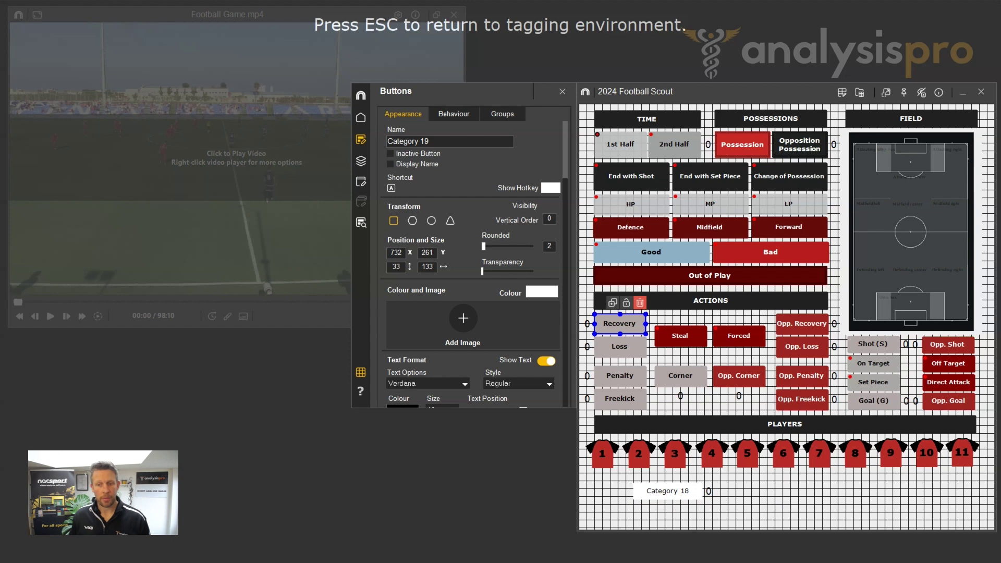
left_click(696, 472)
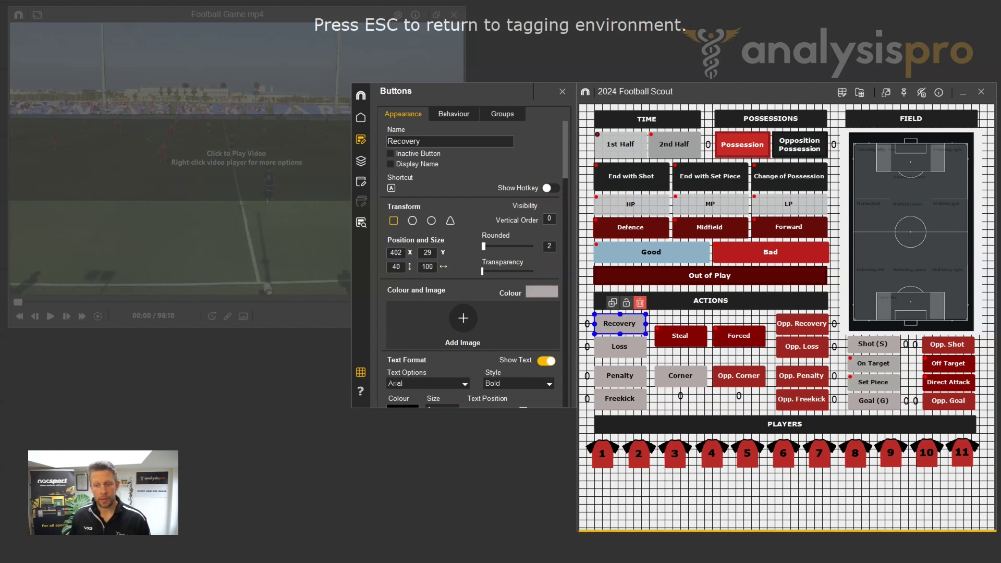
left_click_drag(730, 531, 730, 479)
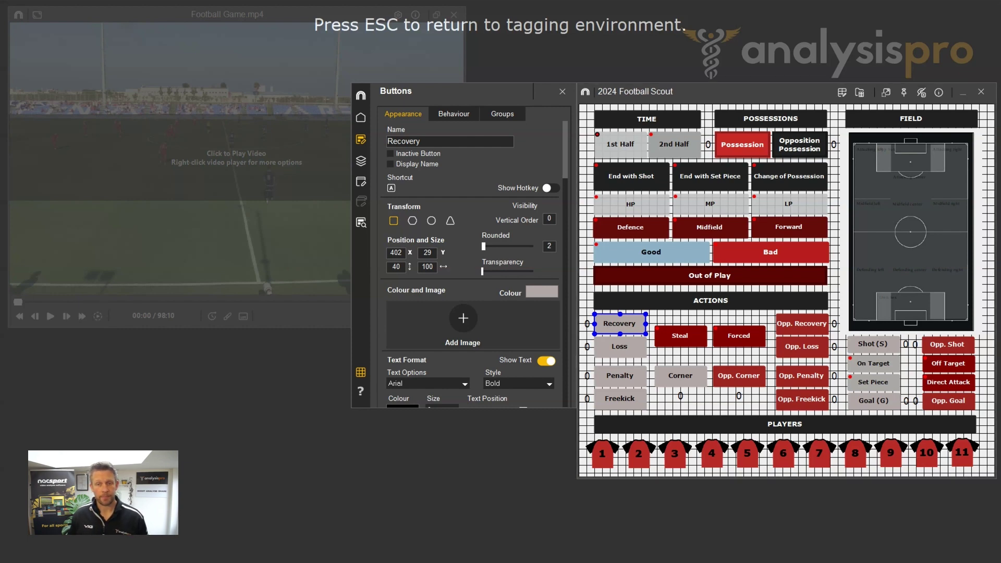
key("Escape")
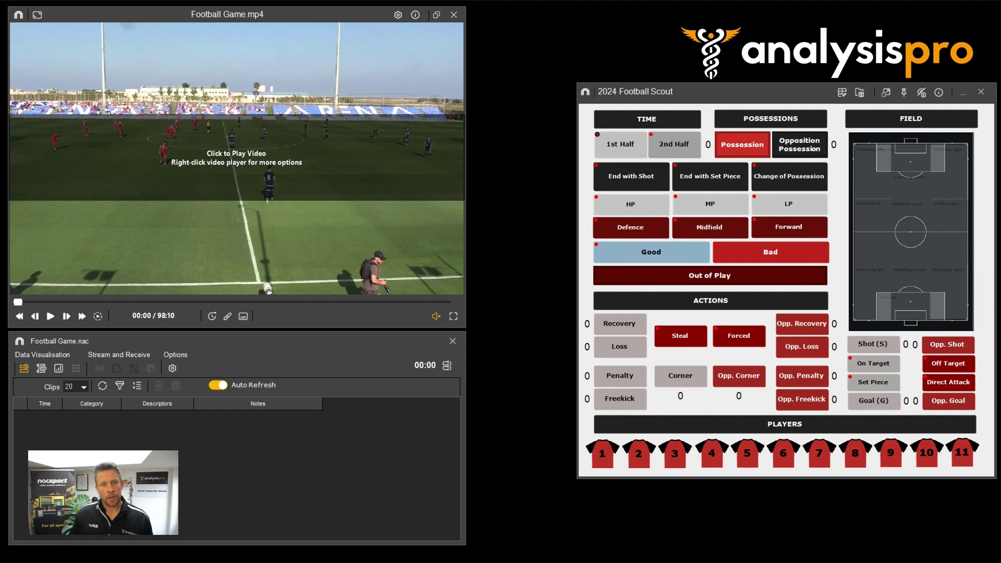
Play and pause the match video, fast-forward it at 3x, and leave it playing at normal speed for tagging
key("space")
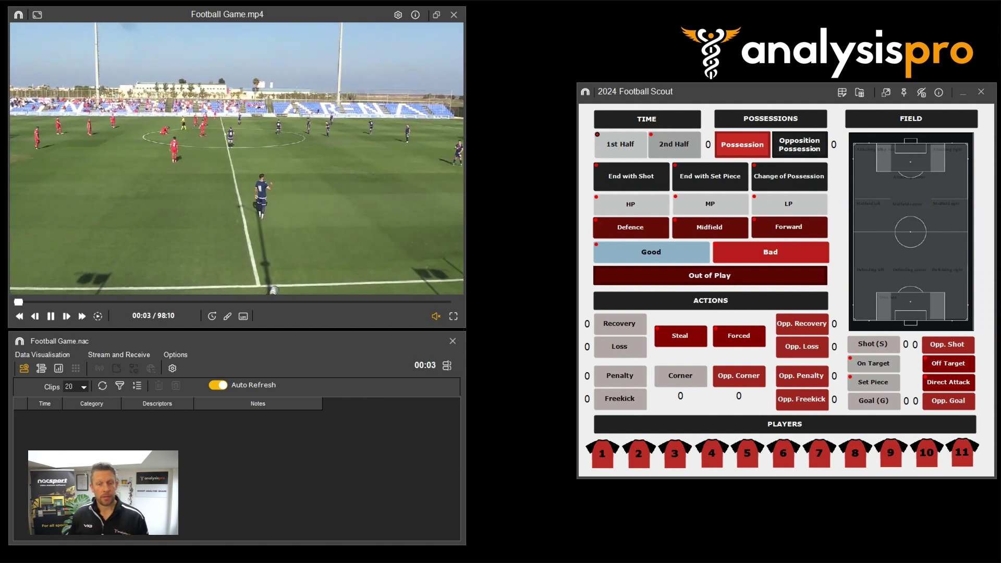
key("space")
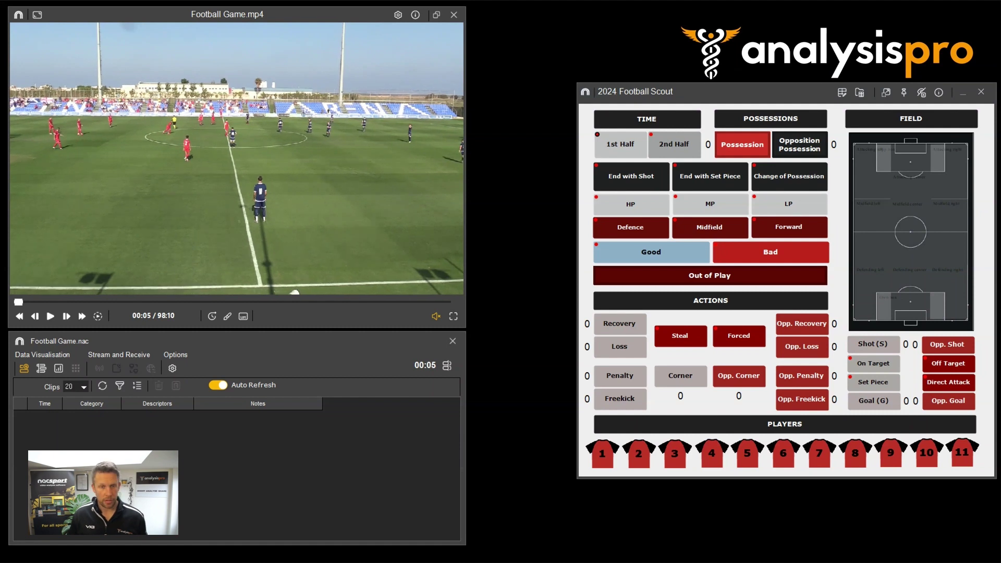
key("space")
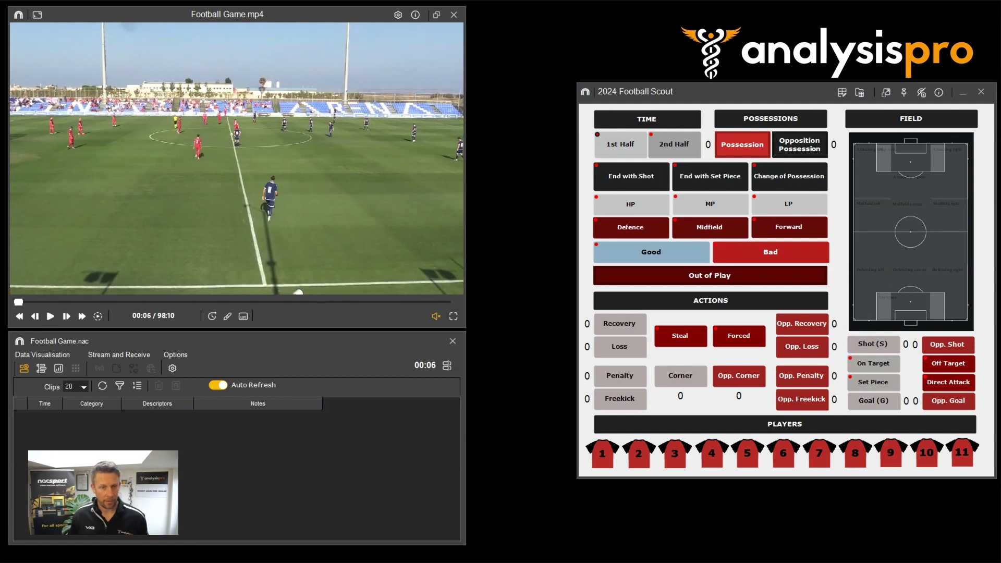
key("Right")
key("Right")
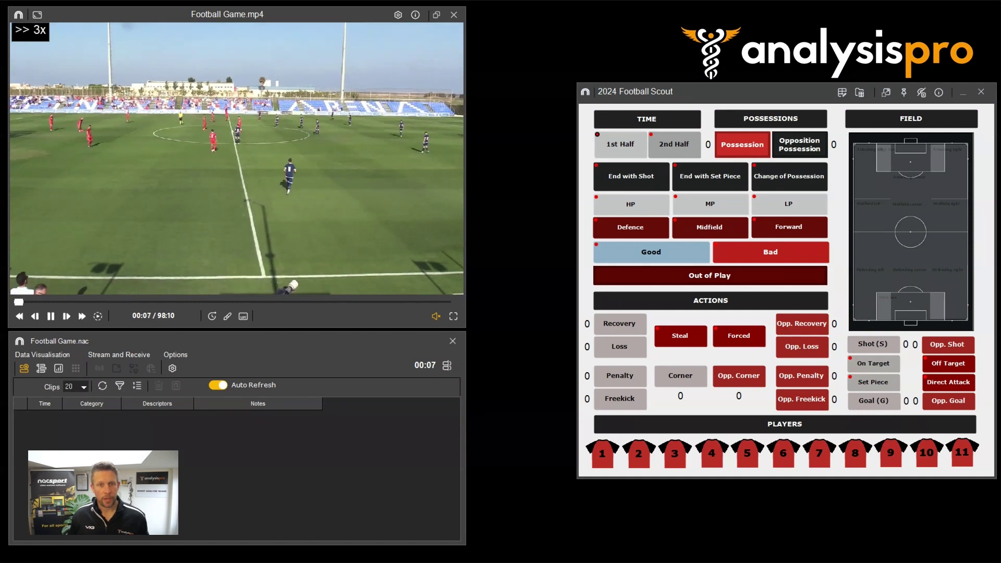
key("space")
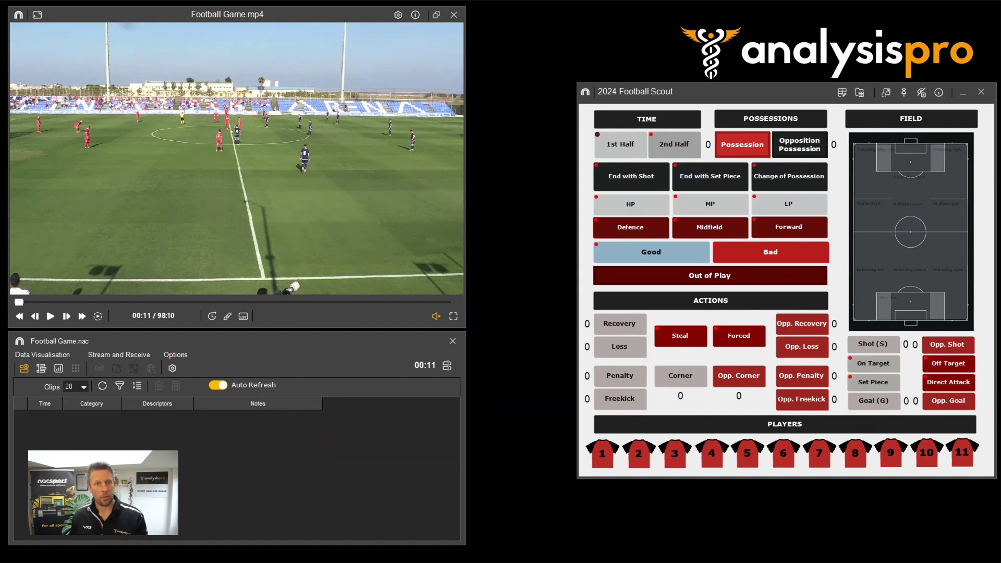
key("space")
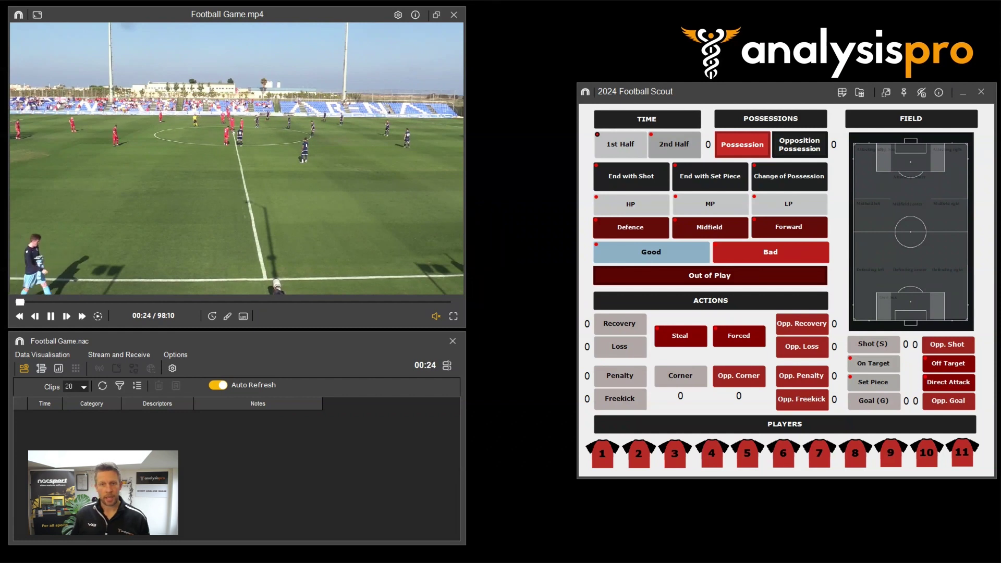
Tag a Forced Opp. Recovery, and an On Target Shot located on the pitch just outside the upper penalty area
left_click(802, 324)
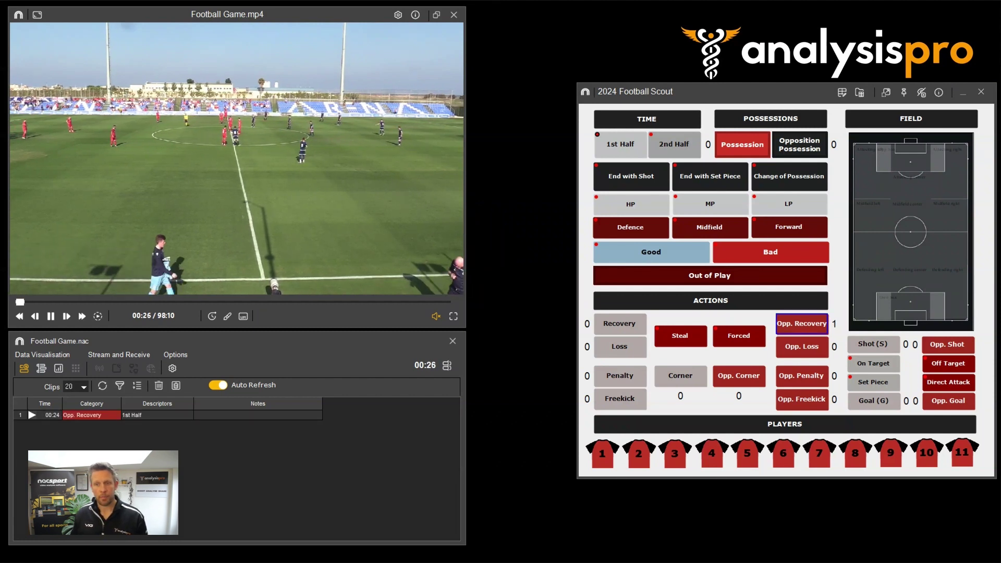
left_click(739, 335)
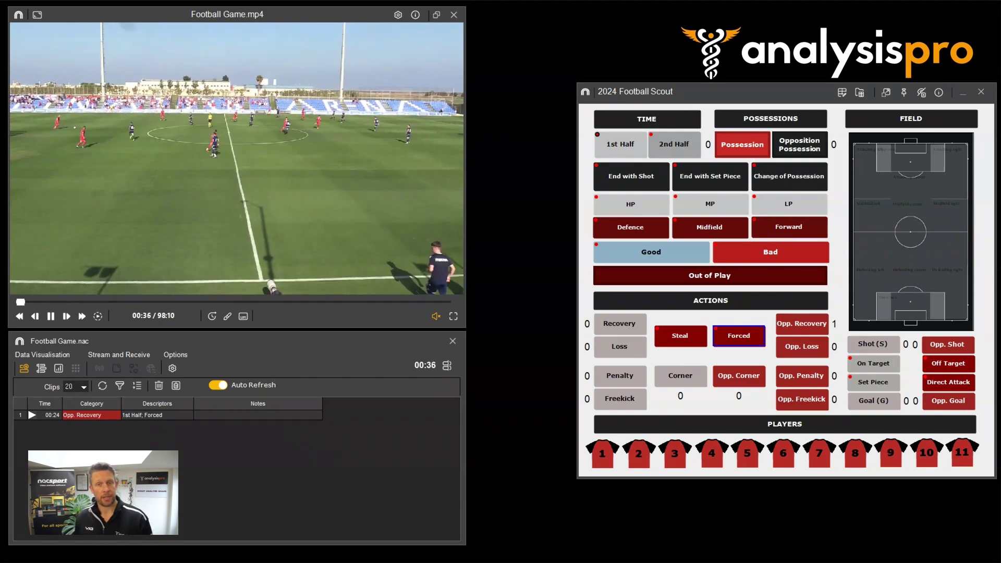
key("s")
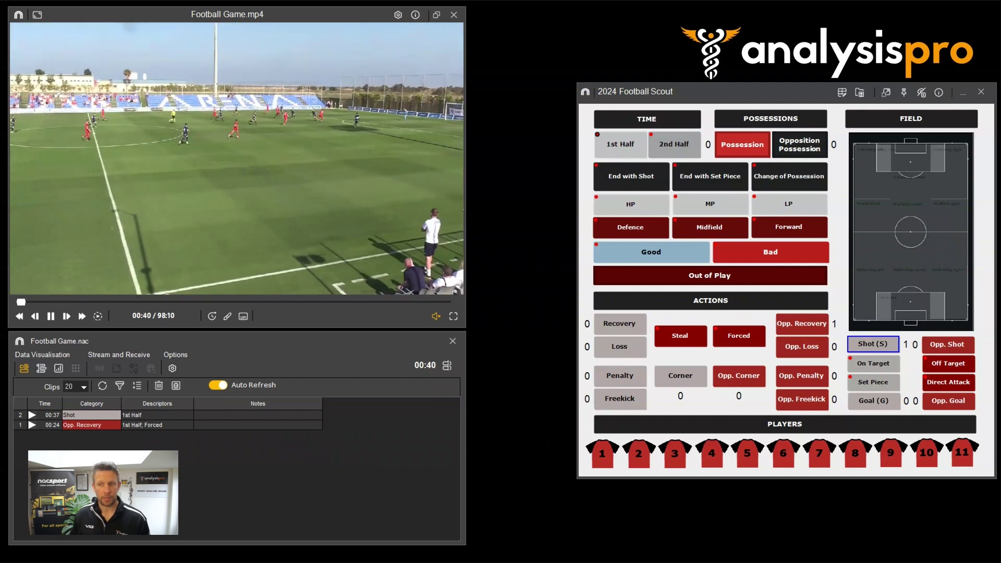
left_click(874, 363)
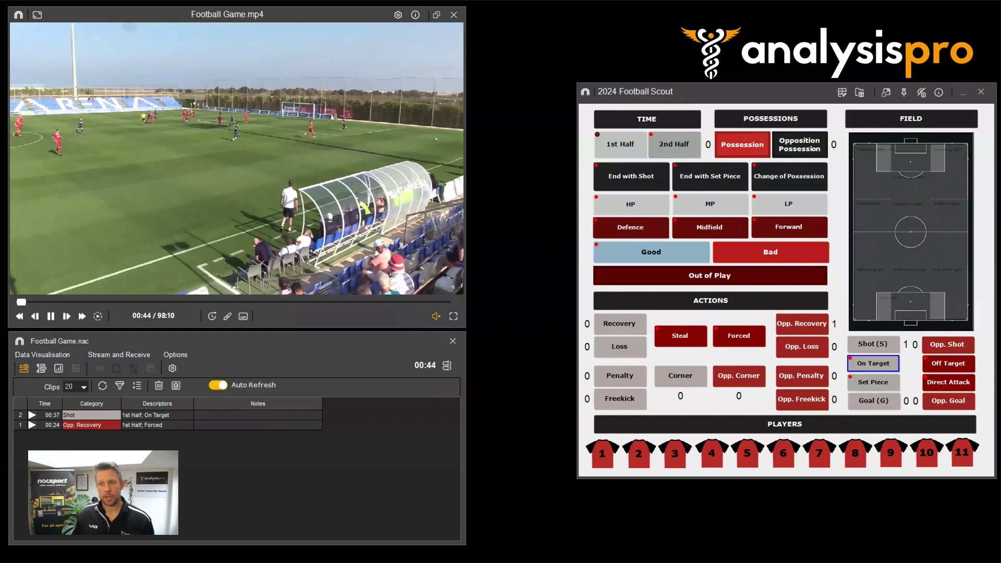
left_click(905, 177)
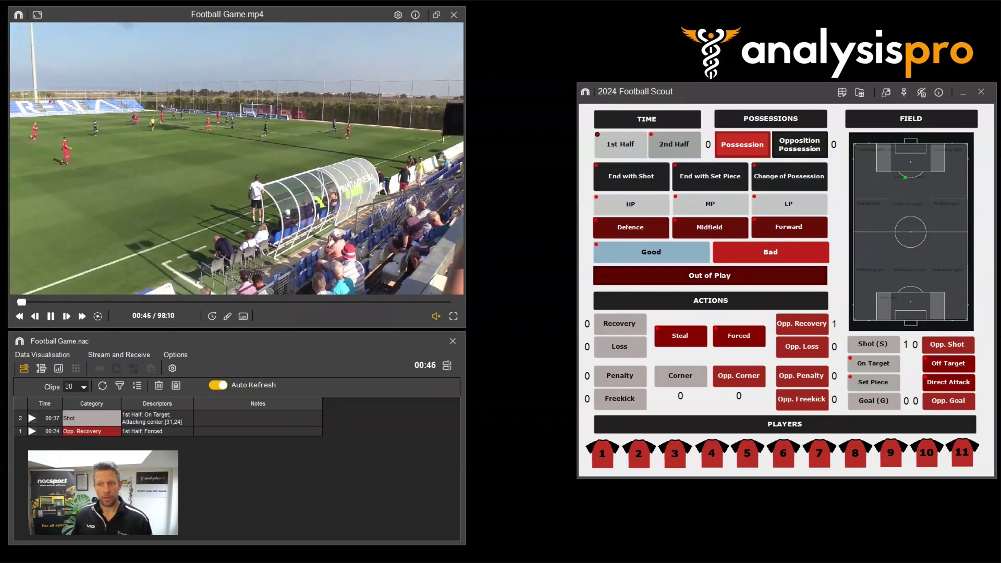
Tag an Off Target Opp. Shot and mark its location just outside the lower penalty area on the pitch
left_click(948, 344)
left_click(948, 364)
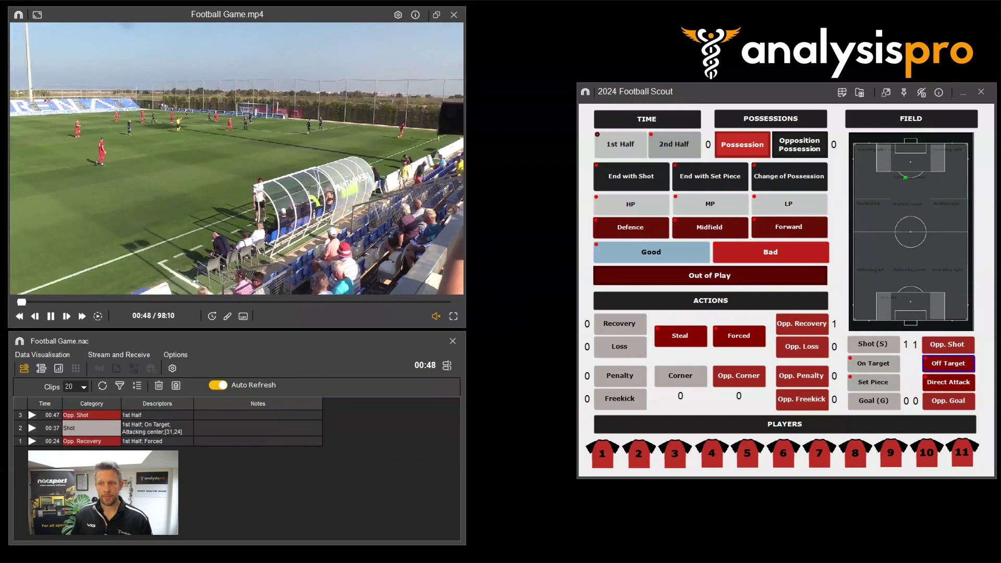
left_click(923, 286)
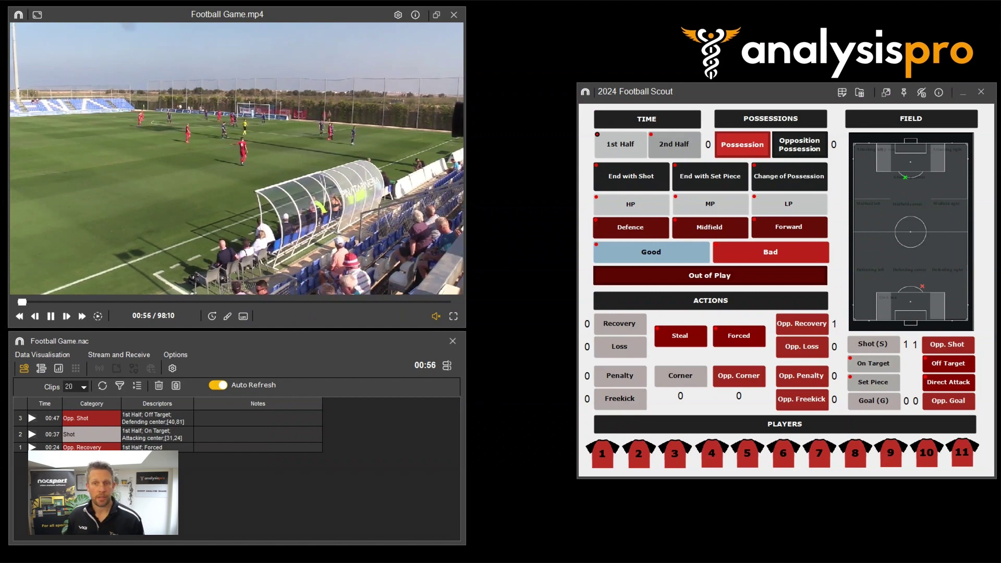
Tag a Possession with End with Set Piece, switch to Opposition Possession, and switch back to a new Possession
left_click(741, 144)
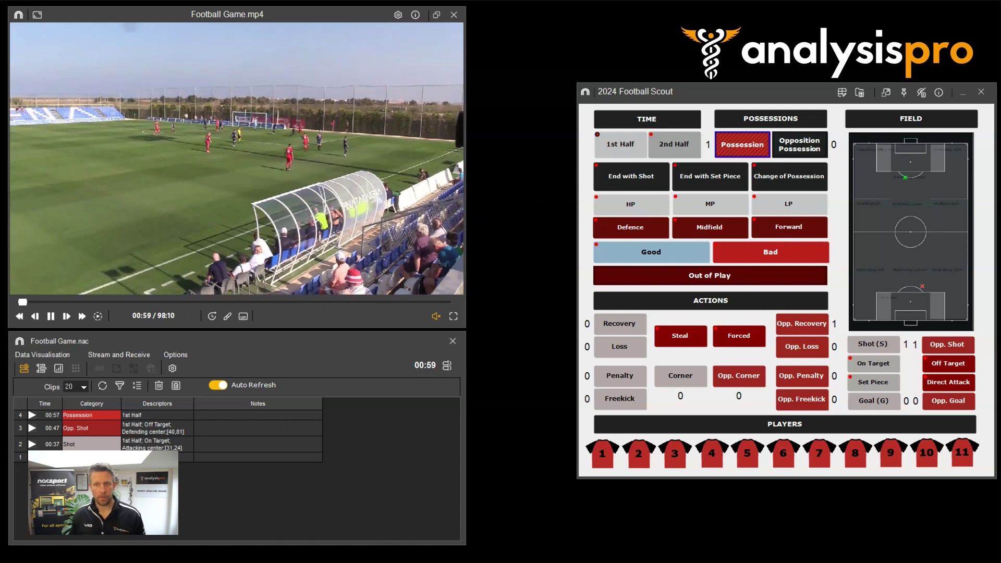
left_click(709, 177)
key("o")
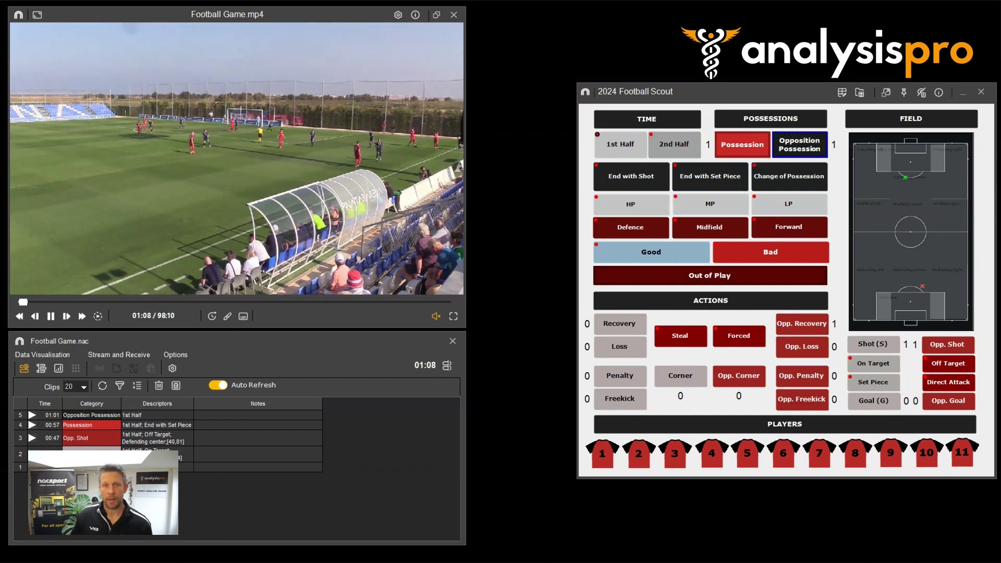
key("p")
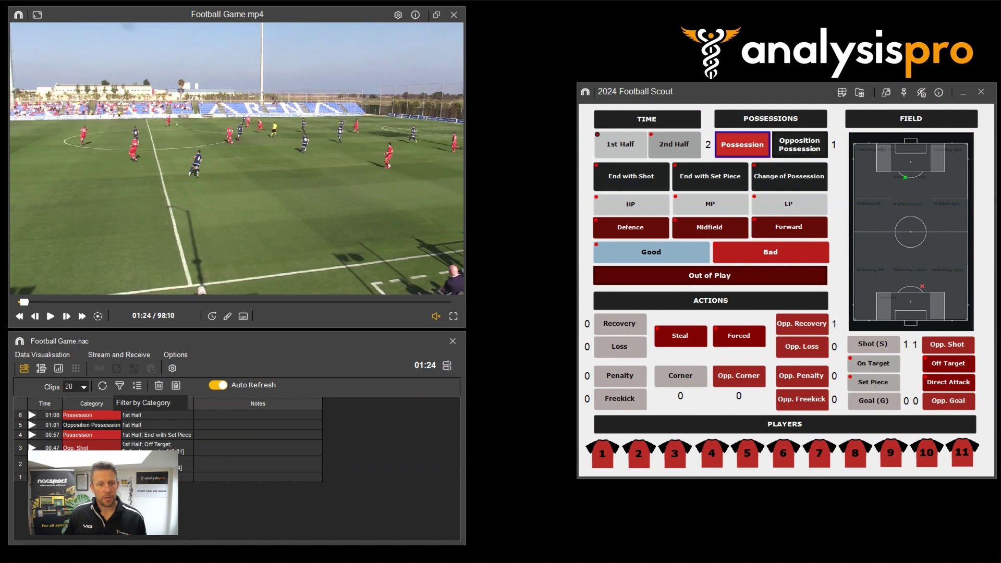
Examine the category choices available for the newest Possession clip in the register and close the list
double_click(91, 415)
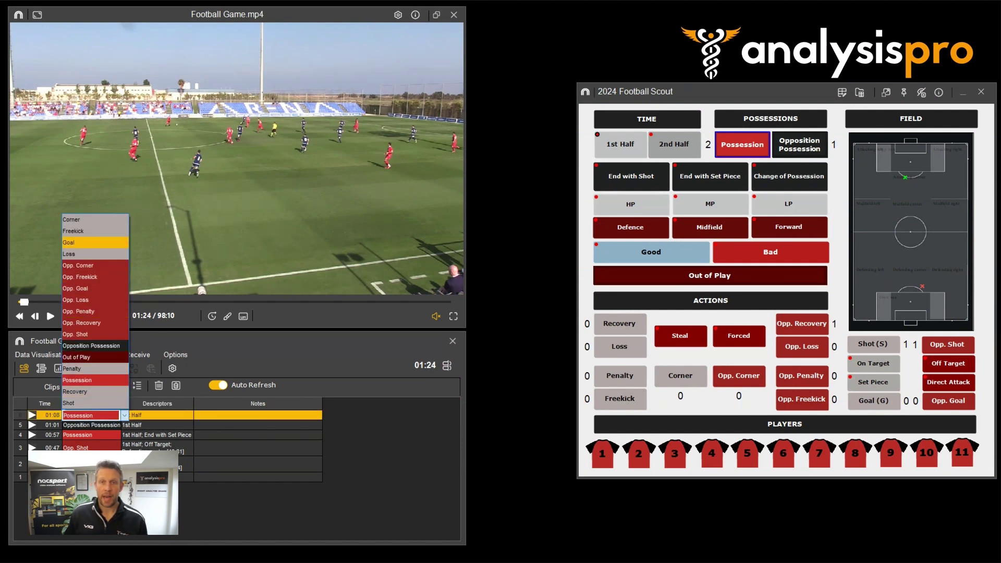
left_click(91, 415)
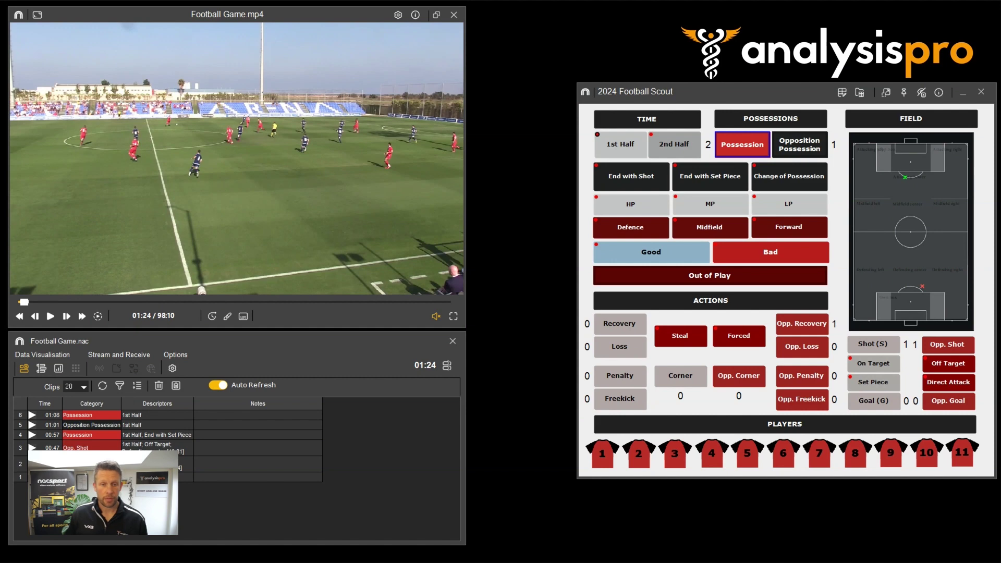
Resume the match video, tag a new Possession, and add the note "Good example here" to that clip in the register
key("space")
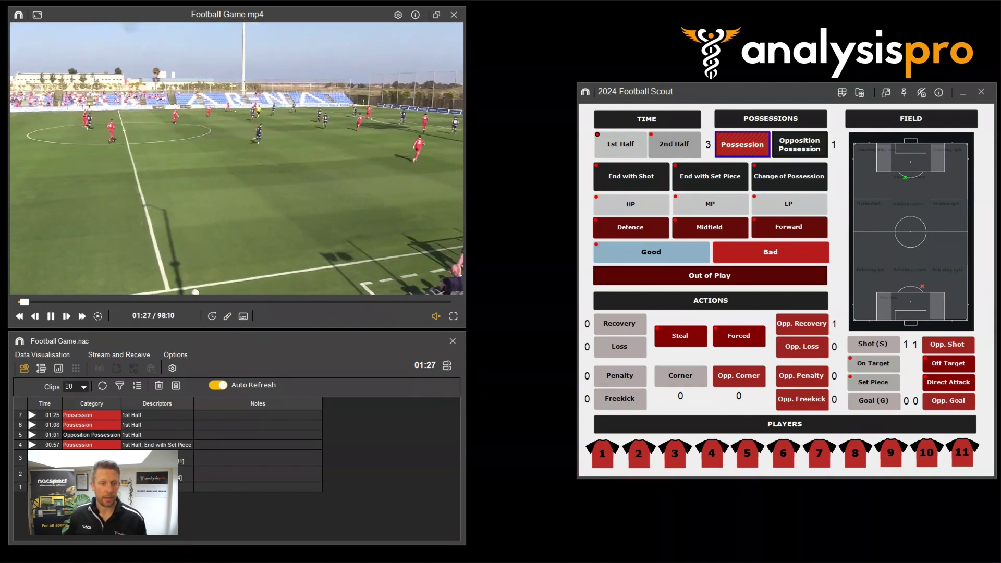
key("p")
left_click(258, 415)
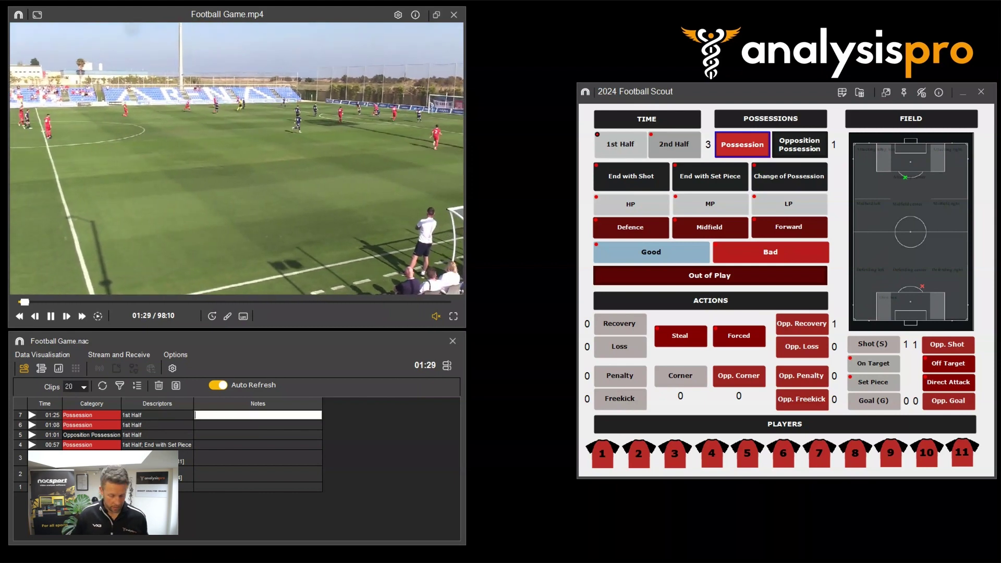
type("Good example here")
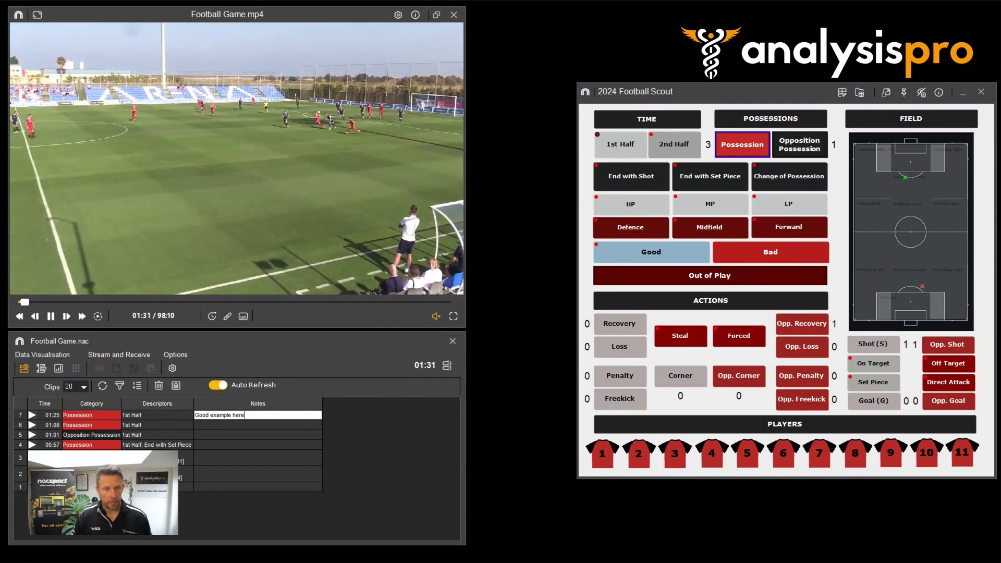
key("Return")
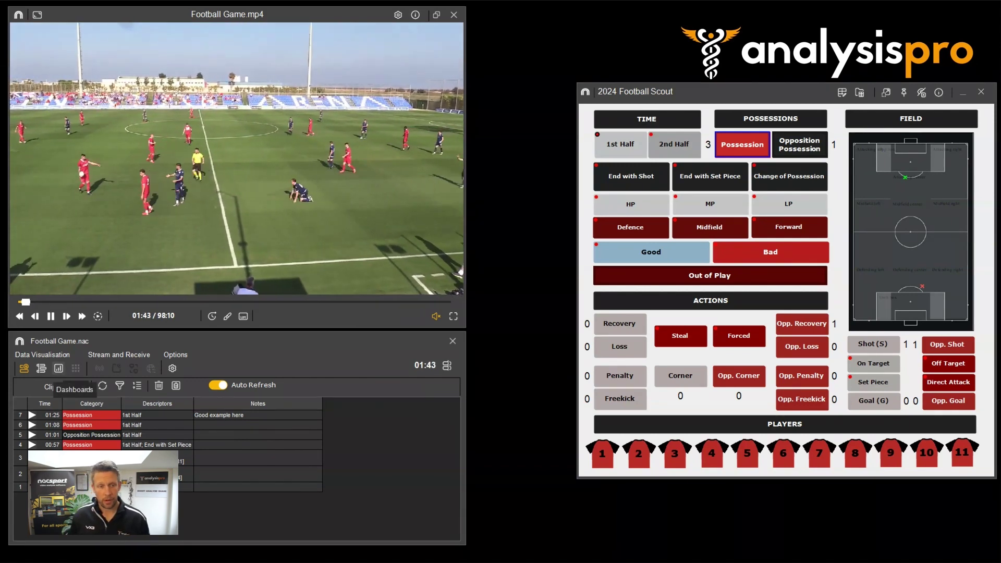
Open the 2024 Football Scout dashboard to review the live match statistics, and close it
left_click(58, 368)
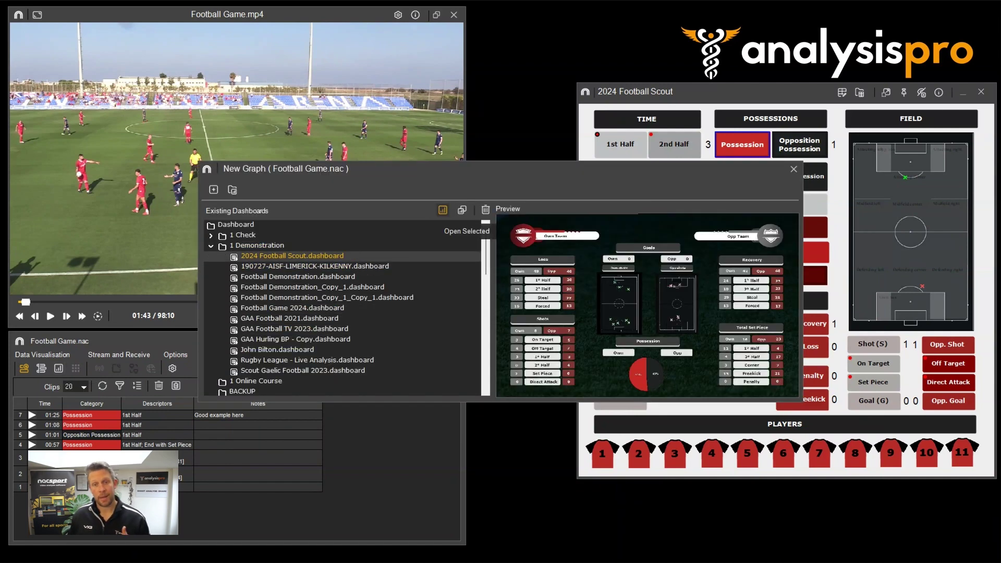
left_click(443, 210)
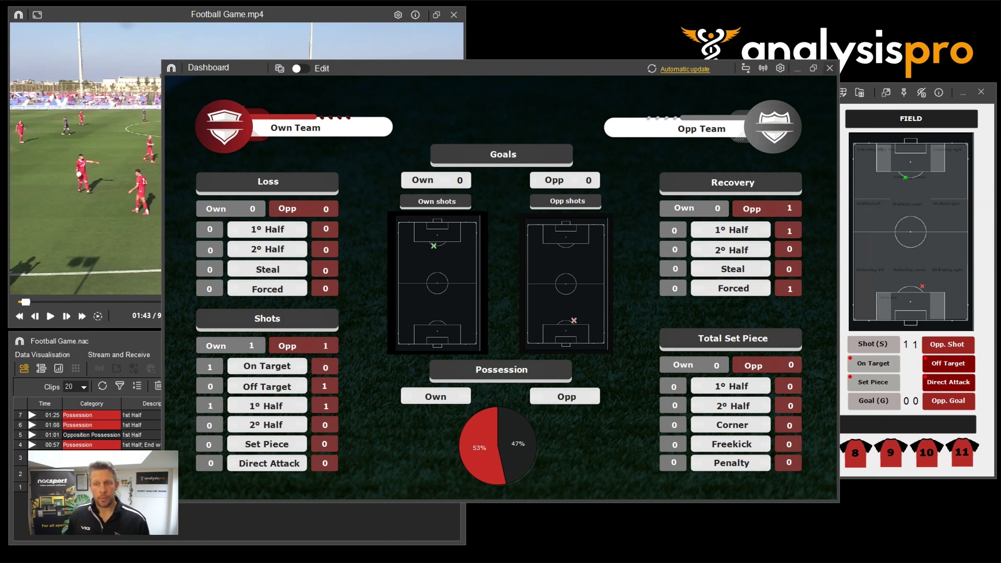
left_click(830, 68)
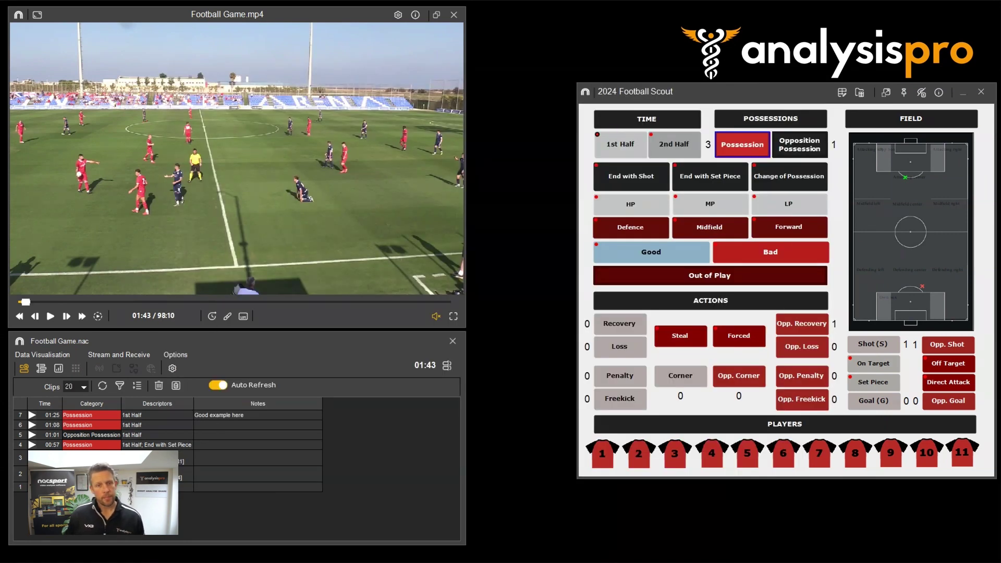
Open the tagged match in the timeline and play the video for about a second before pausing it
left_click(447, 365)
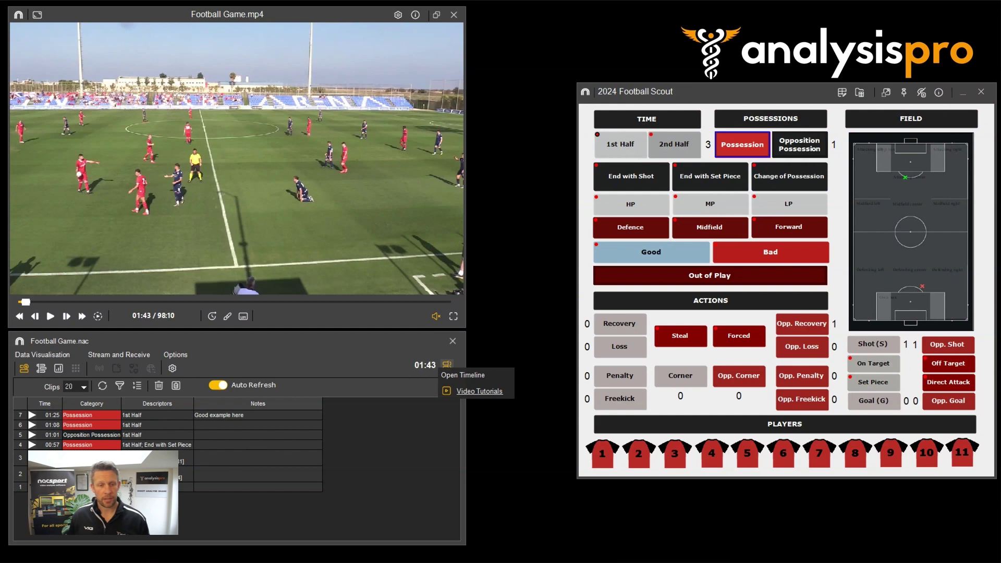
left_click(463, 375)
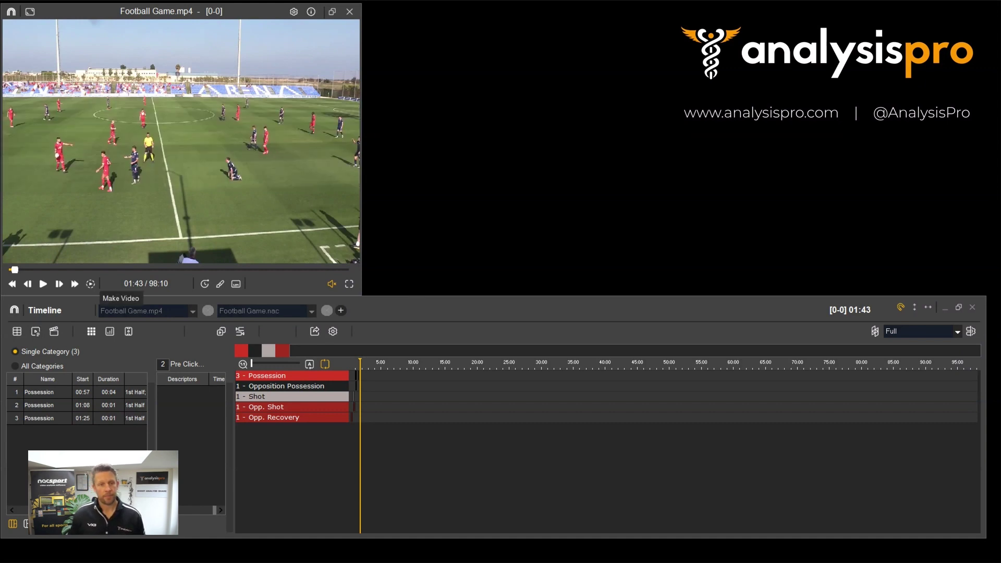
key("space")
key("space")
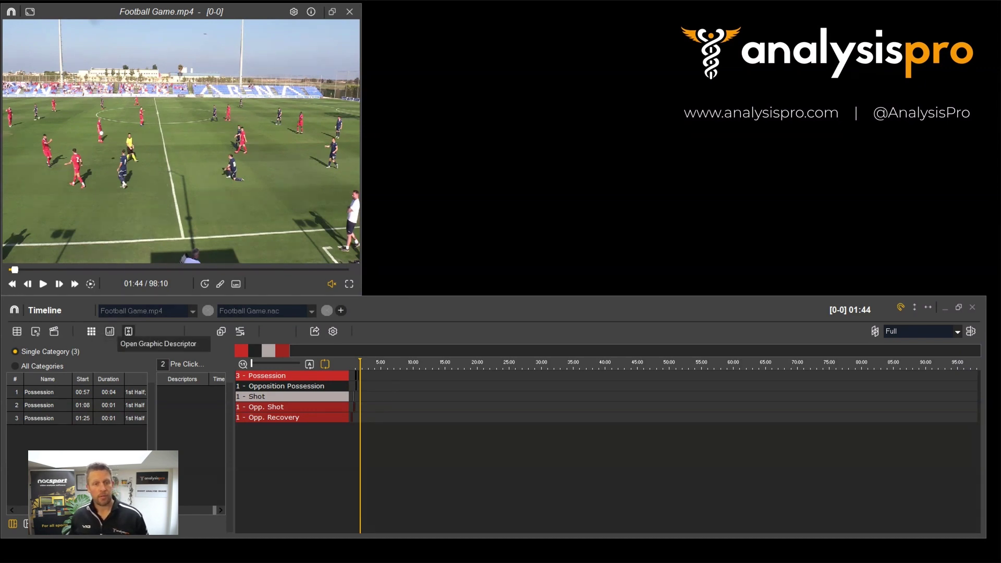
Look through the timeline's additional options and close the list without choosing anything
left_click(129, 332)
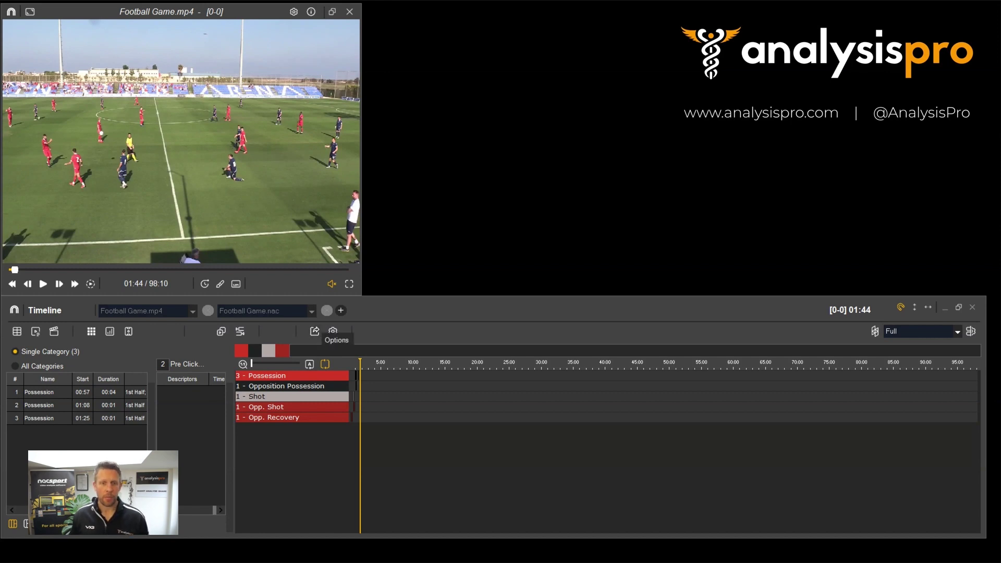
left_click(333, 332)
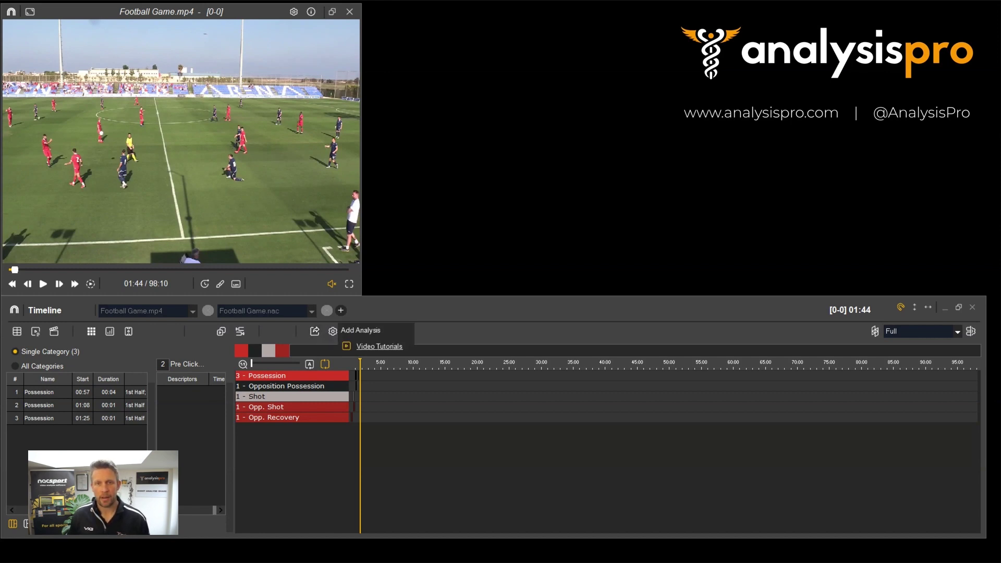
key("Escape")
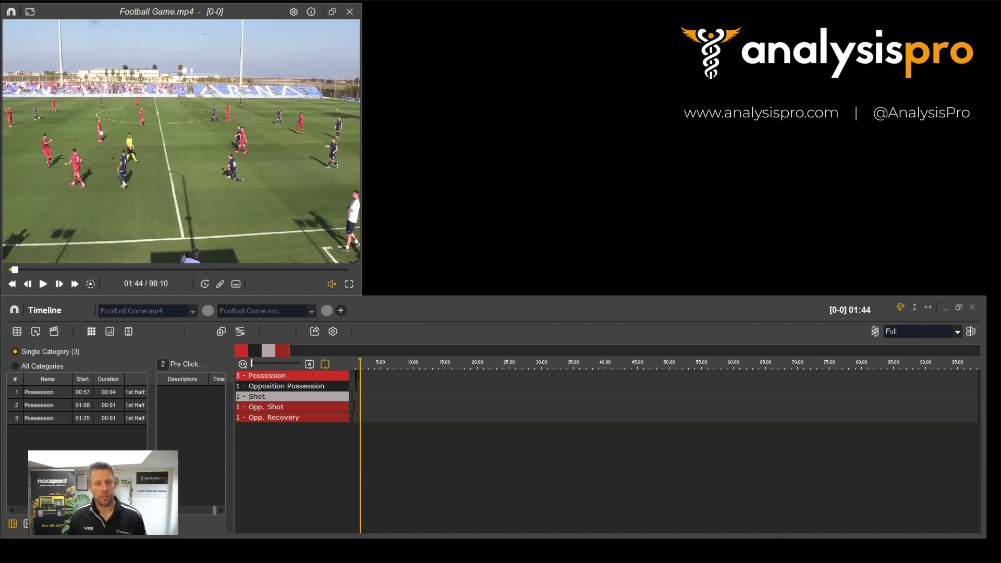
left_click(333, 331)
key("Escape")
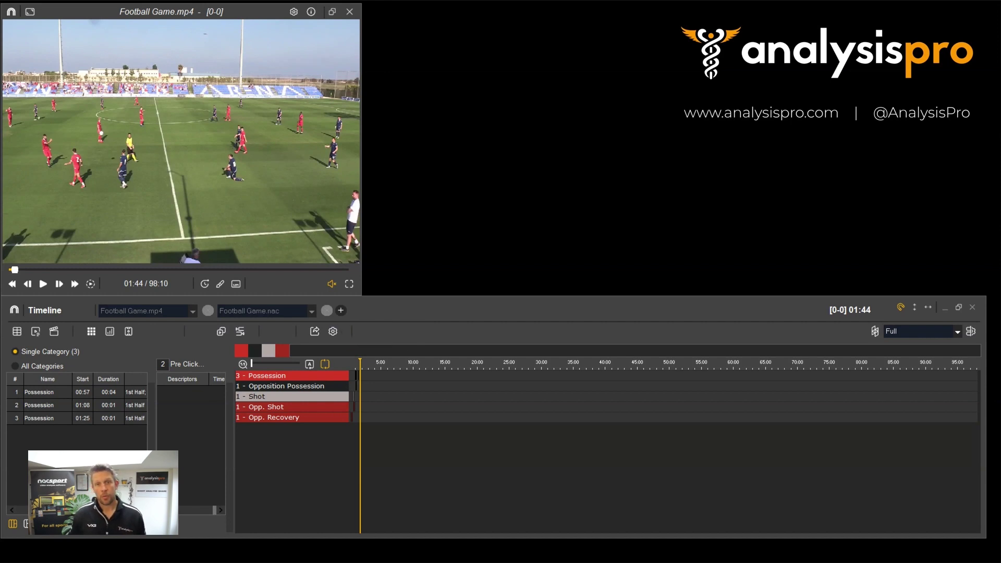